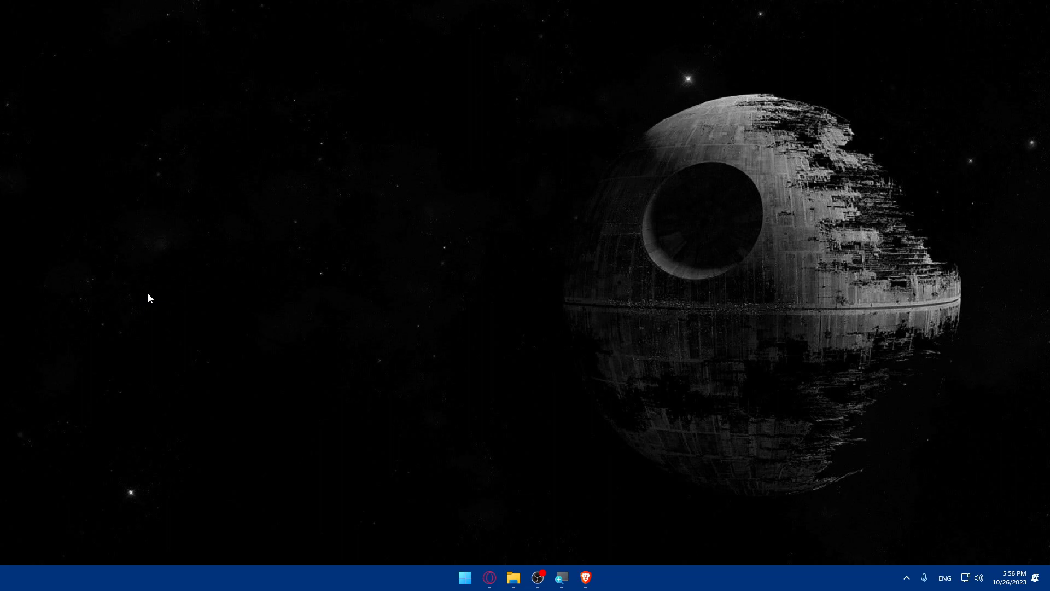
Step: Open the browser and go to zapier.com
{"action": "left_click_drag", "start_coordinate": [581, 580], "coordinate": [539, 577]}
{"action": "left_click", "coordinate": [514, 577]}
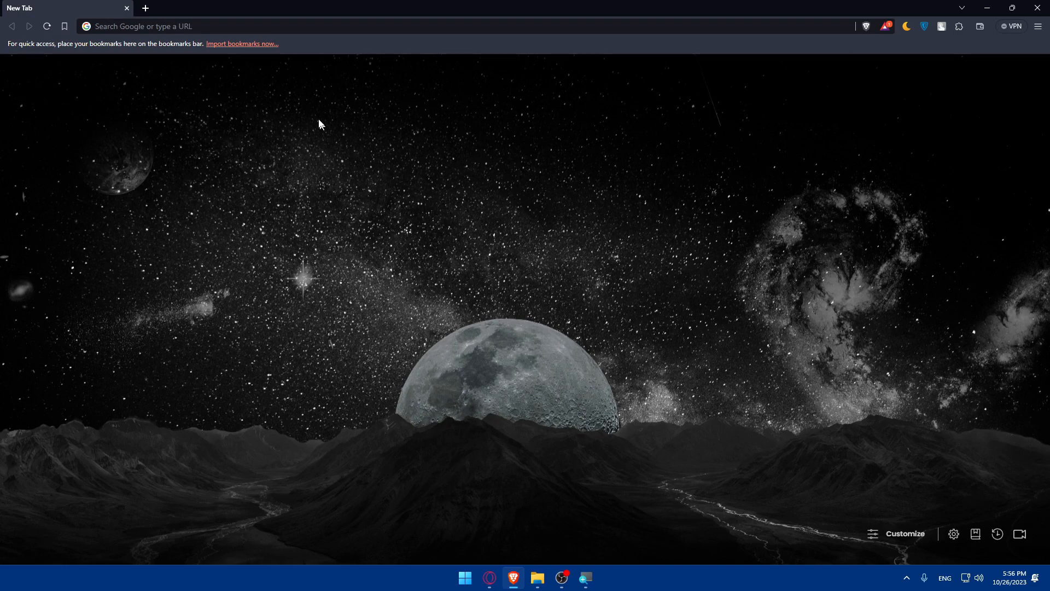
{"action": "left_click", "coordinate": [239, 29]}
{"action": "type", "text": "zapier"}
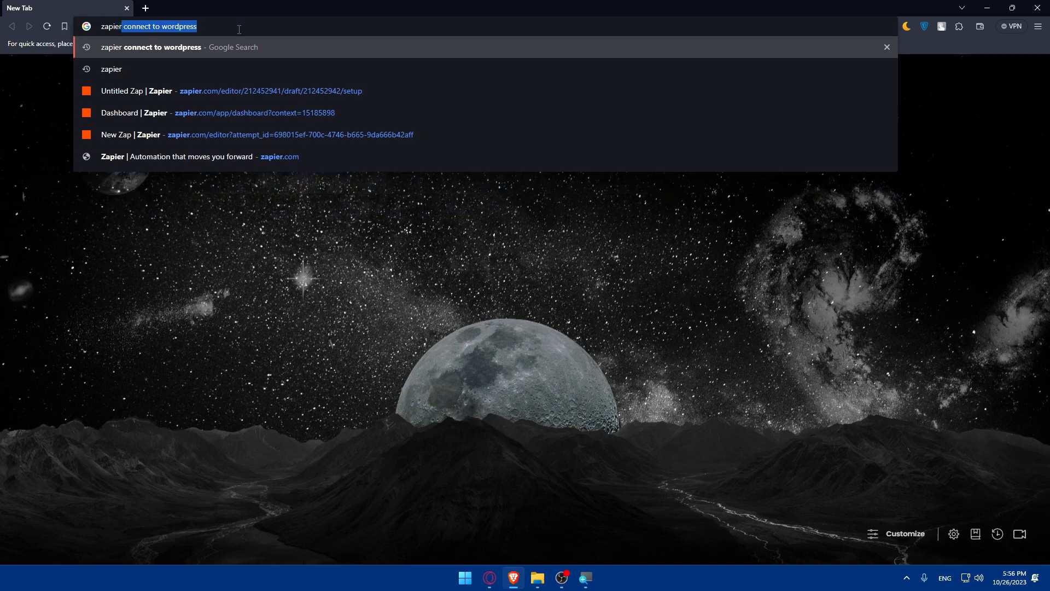
{"action": "type", "text": ".com"}
{"action": "key", "text": "Return"}
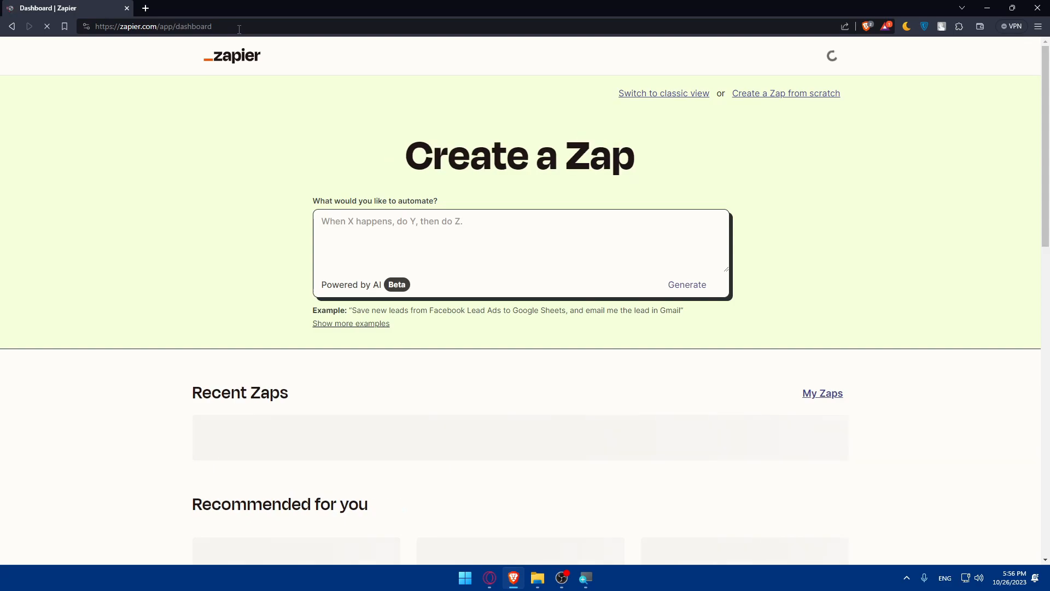
{"action": "left_click_drag", "start_coordinate": [239, 29], "coordinate": [158, 24]}
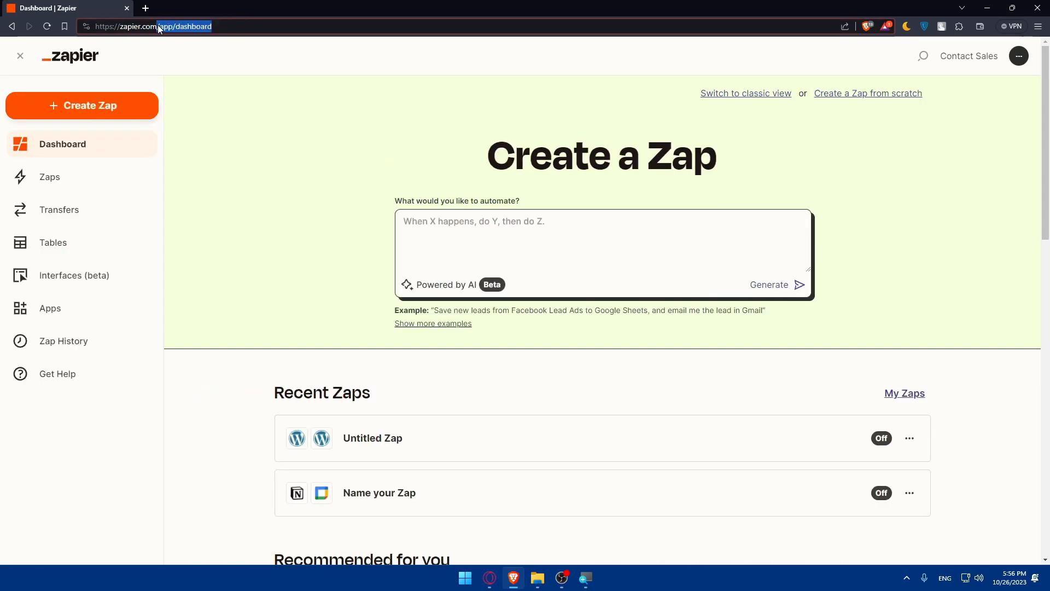
{"action": "key", "text": "BackSpace"}
{"action": "key", "text": "Return"}
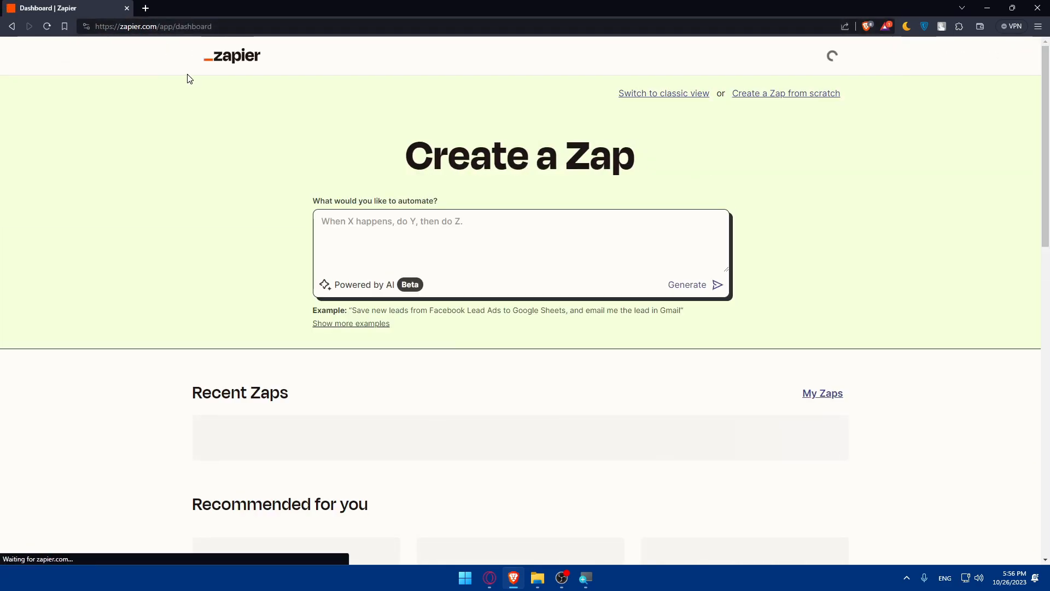
{"action": "left_click", "coordinate": [169, 28]}
{"action": "type", "text": "zapier.com"}
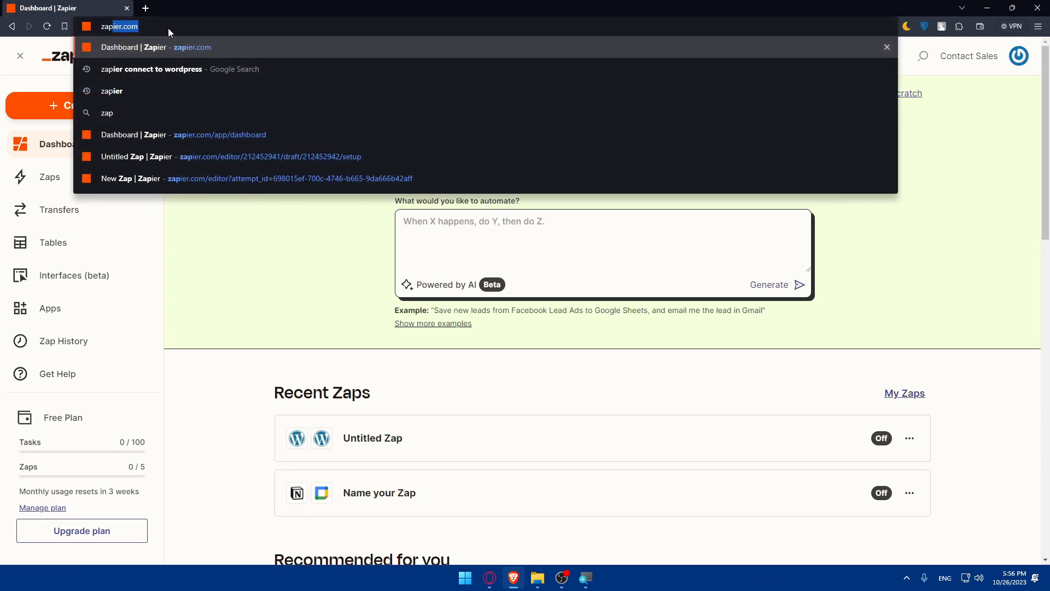
{"action": "key", "text": "Return"}
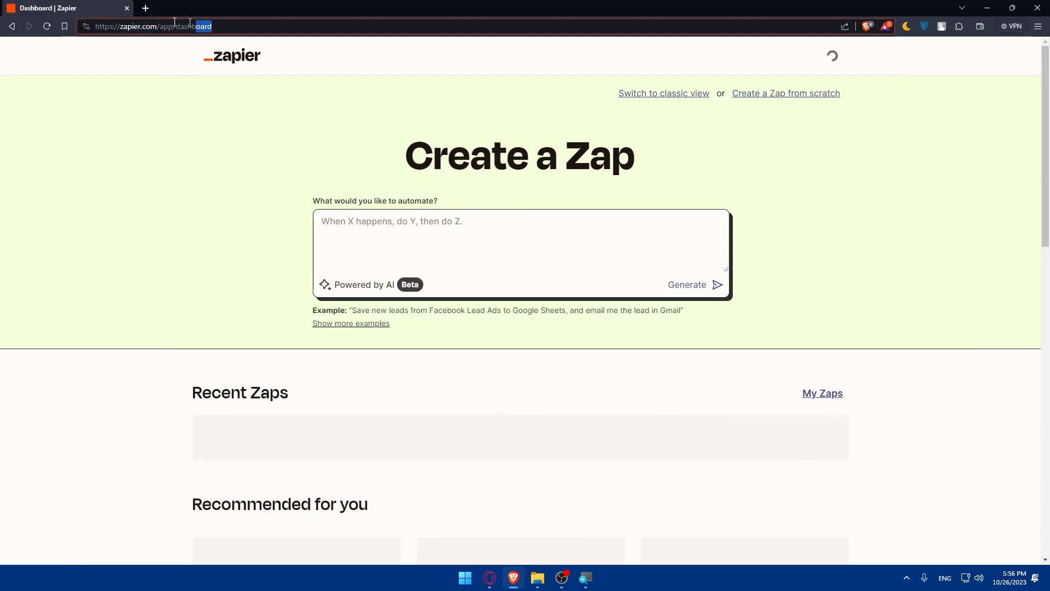
Step: Search Google for zapier and open the official Zapier site from the results
{"action": "left_click", "coordinate": [195, 24]}
{"action": "type", "text": "zapier"}
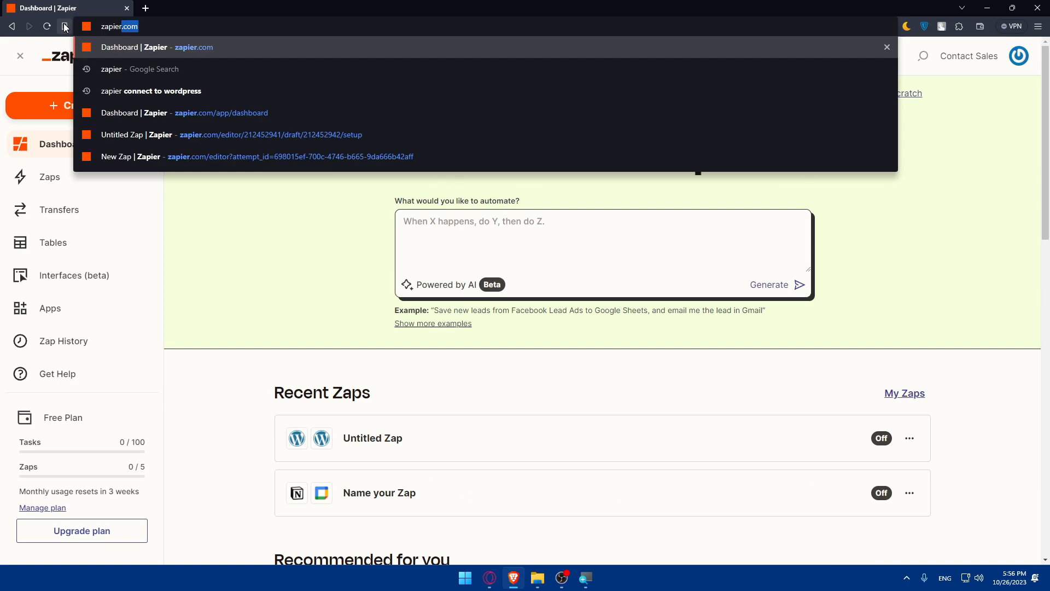
{"action": "key", "text": "Delete"}
{"action": "key", "text": "Return"}
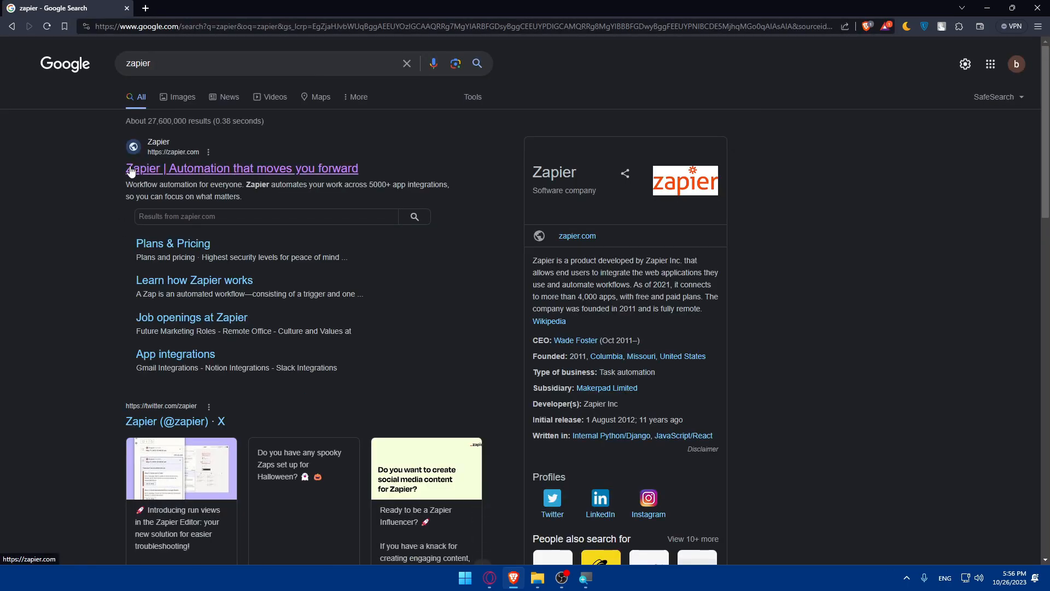
{"action": "left_click", "coordinate": [290, 172]}
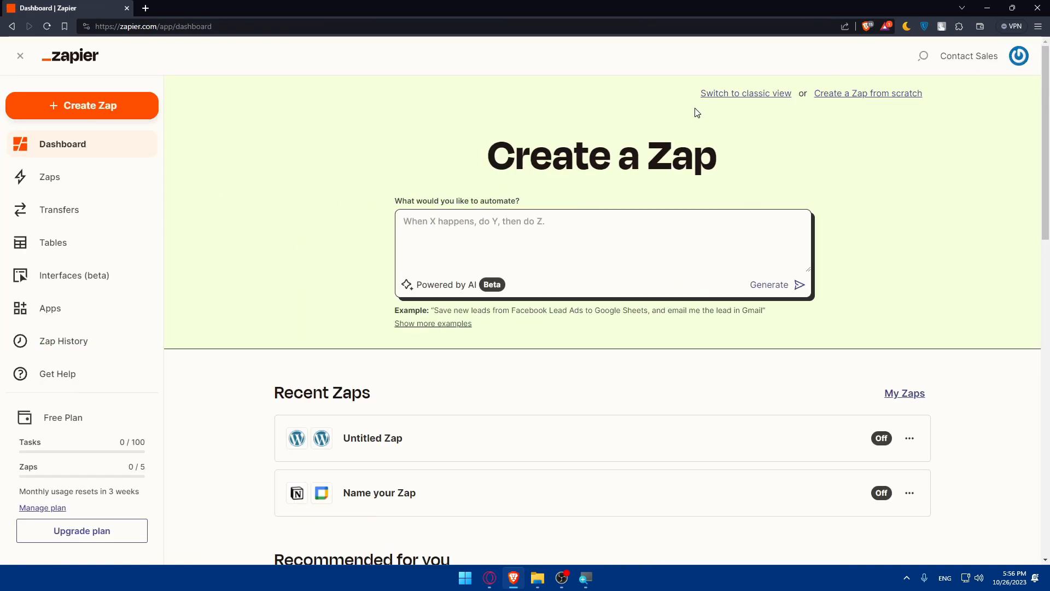
Step: Scroll through the dashboard's recent Zaps and recommended templates
{"action": "scroll", "coordinate": [117, 246], "scroll_direction": "down", "scroll_amount": 3}
{"action": "scroll", "coordinate": [122, 257], "scroll_direction": "up", "scroll_amount": 3}
{"action": "scroll", "coordinate": [624, 274], "scroll_direction": "down", "scroll_amount": 10}
{"action": "scroll", "coordinate": [665, 300], "scroll_direction": "down", "scroll_amount": 2}
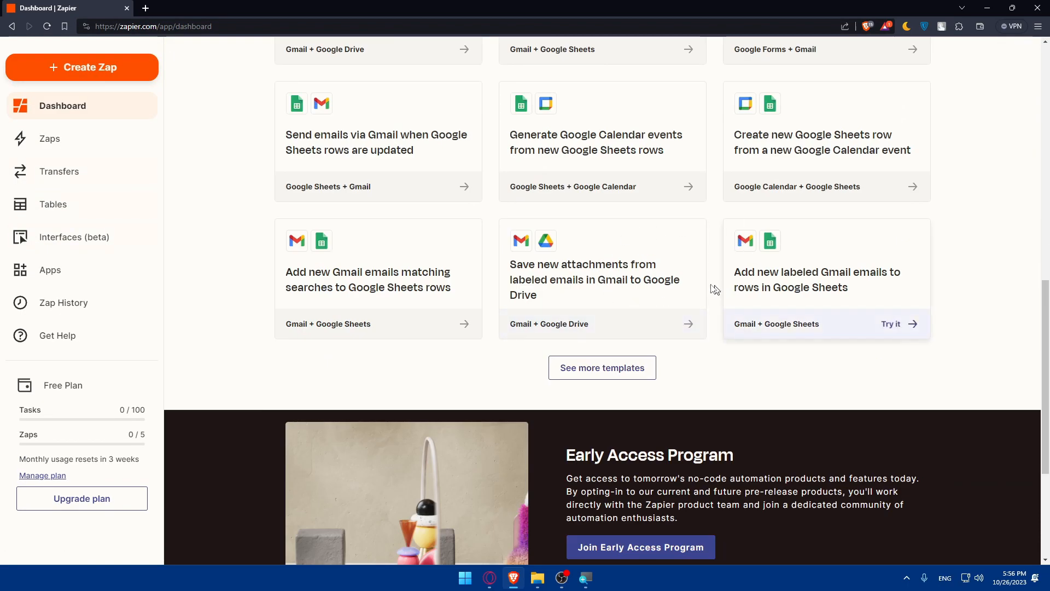
{"action": "scroll", "coordinate": [705, 289], "scroll_direction": "up", "scroll_amount": 15}
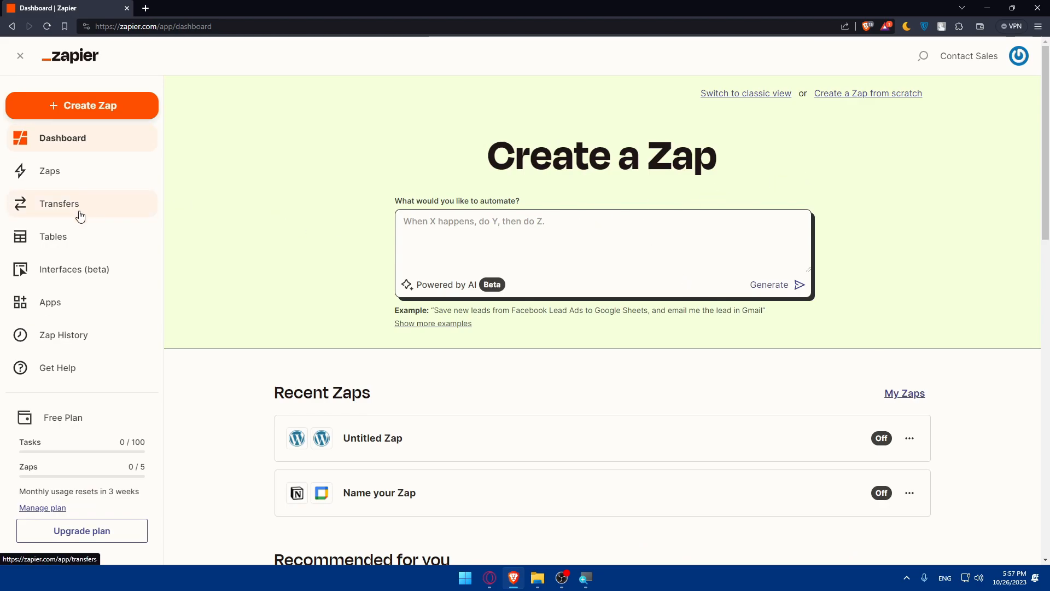
{"action": "scroll", "coordinate": [94, 383], "scroll_direction": "down", "scroll_amount": 8}
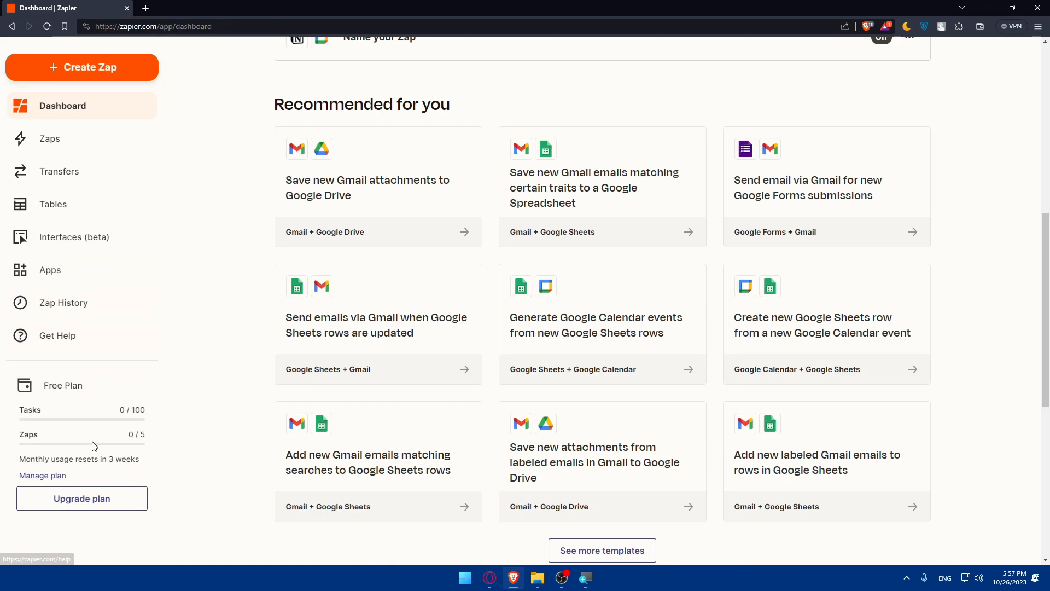
{"action": "scroll", "coordinate": [94, 444], "scroll_direction": "up", "scroll_amount": 8}
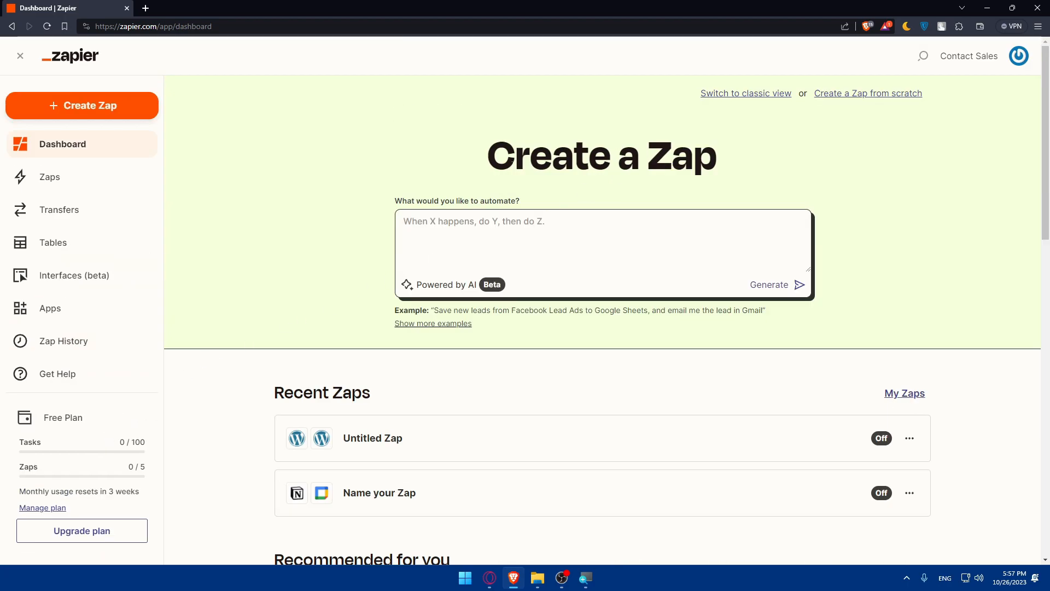
Step: Collapse the sidebar and sign out of the Zapier account
{"action": "left_click", "coordinate": [20, 56]}
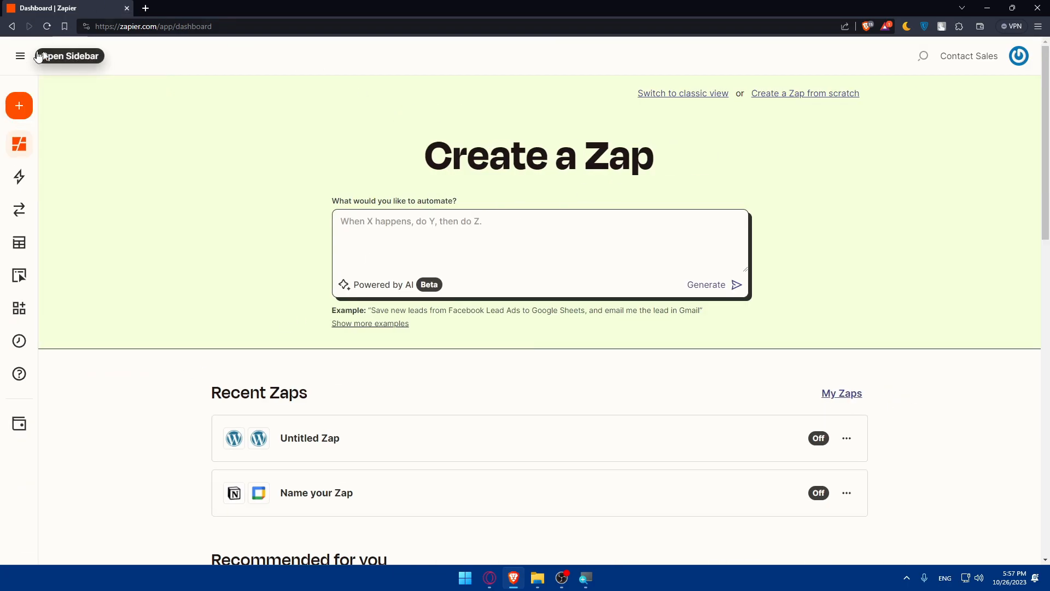
{"action": "left_click", "coordinate": [1018, 56]}
{"action": "left_click", "coordinate": [979, 138]}
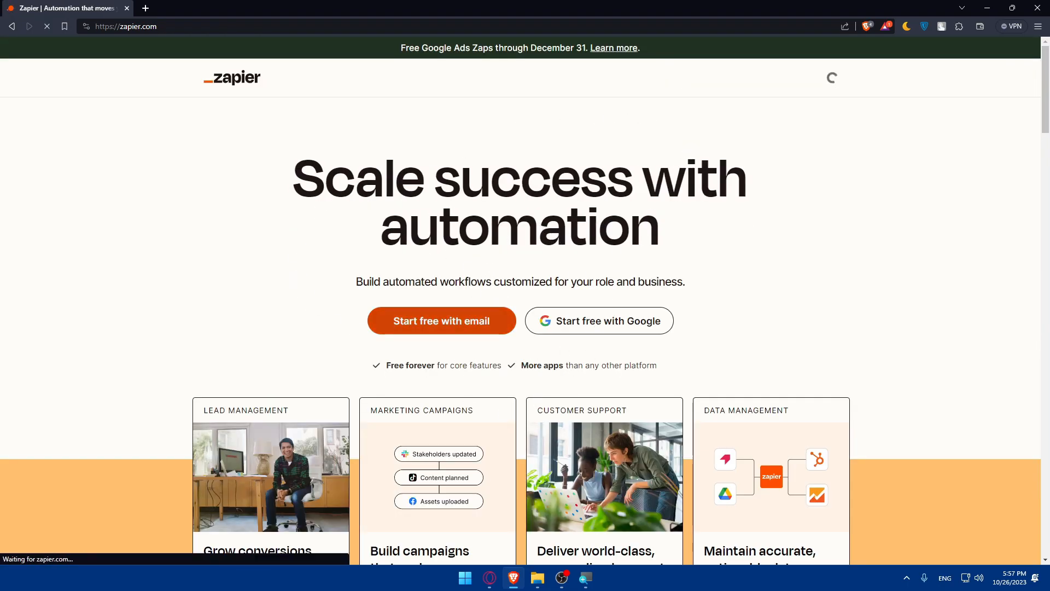
Step: Scroll through the Zapier home page
{"action": "scroll", "coordinate": [536, 192], "scroll_direction": "down", "scroll_amount": 3}
{"action": "scroll", "coordinate": [536, 193], "scroll_direction": "up", "scroll_amount": 3}
{"action": "scroll", "coordinate": [536, 192], "scroll_direction": "down", "scroll_amount": 12}
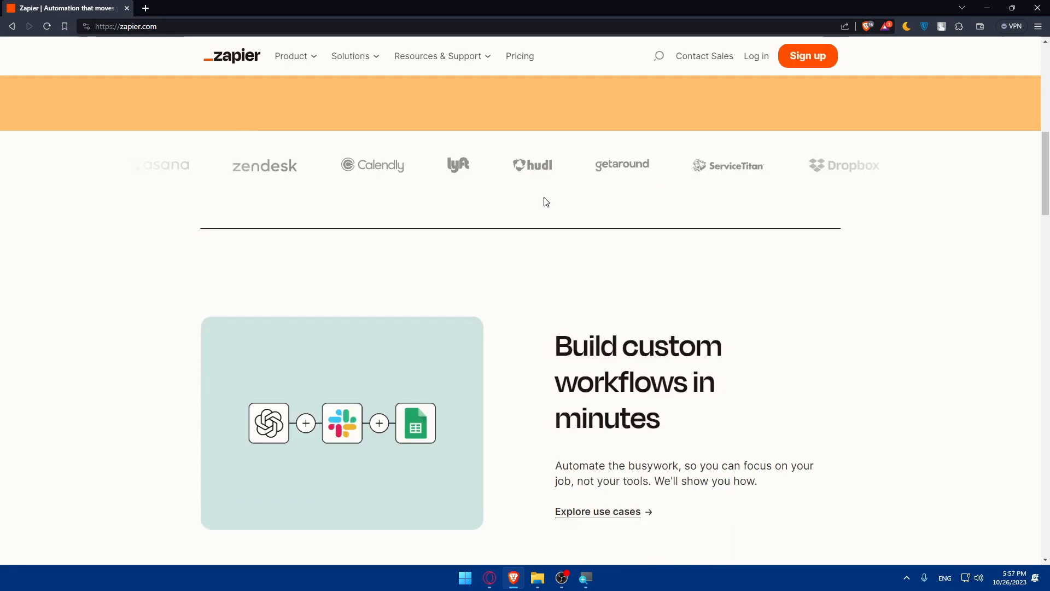
{"action": "scroll", "coordinate": [442, 192], "scroll_direction": "up", "scroll_amount": 3}
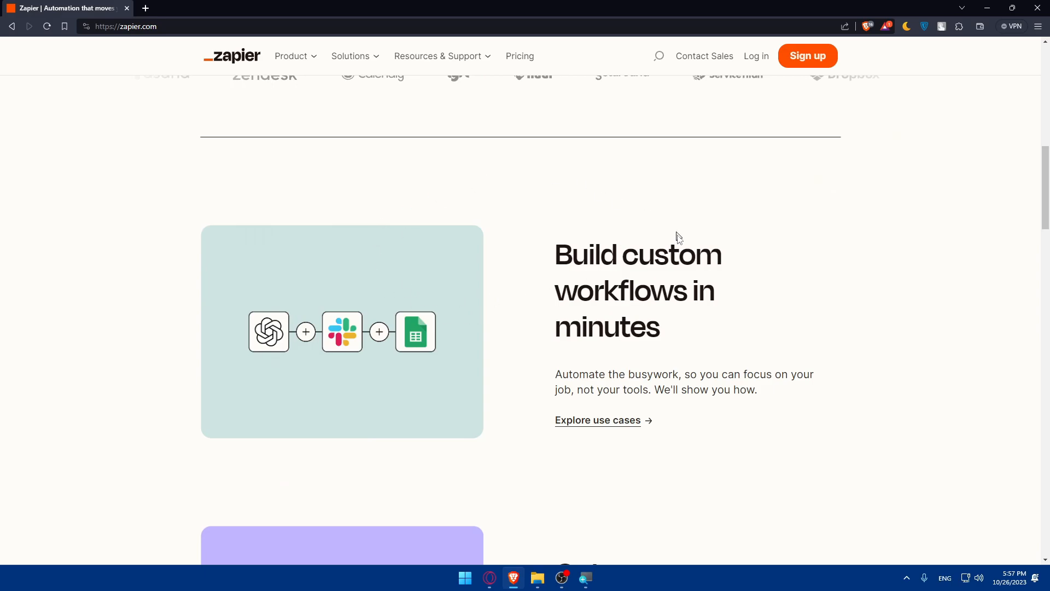
{"action": "scroll", "coordinate": [537, 314], "scroll_direction": "down", "scroll_amount": 10}
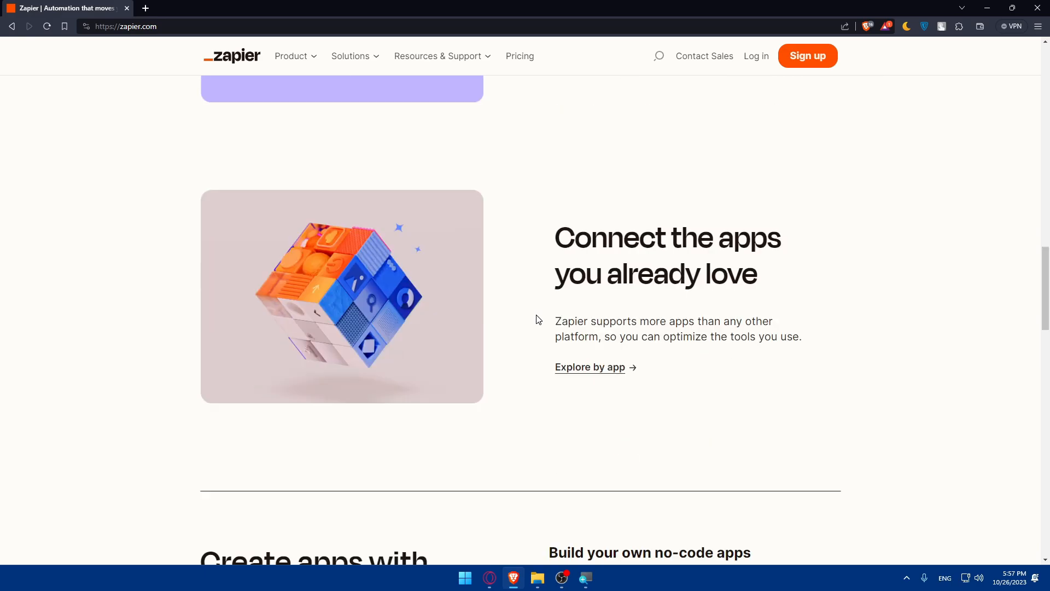
{"action": "scroll", "coordinate": [538, 319], "scroll_direction": "down", "scroll_amount": 20}
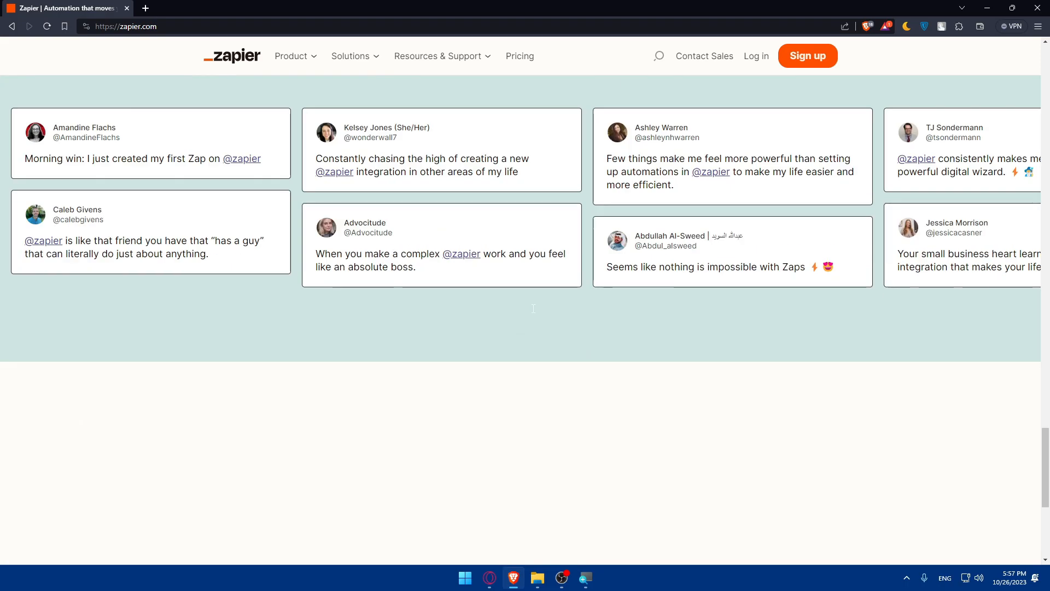
{"action": "scroll", "coordinate": [534, 309], "scroll_direction": "down", "scroll_amount": 5}
{"action": "scroll", "coordinate": [509, 285], "scroll_direction": "up", "scroll_amount": 6}
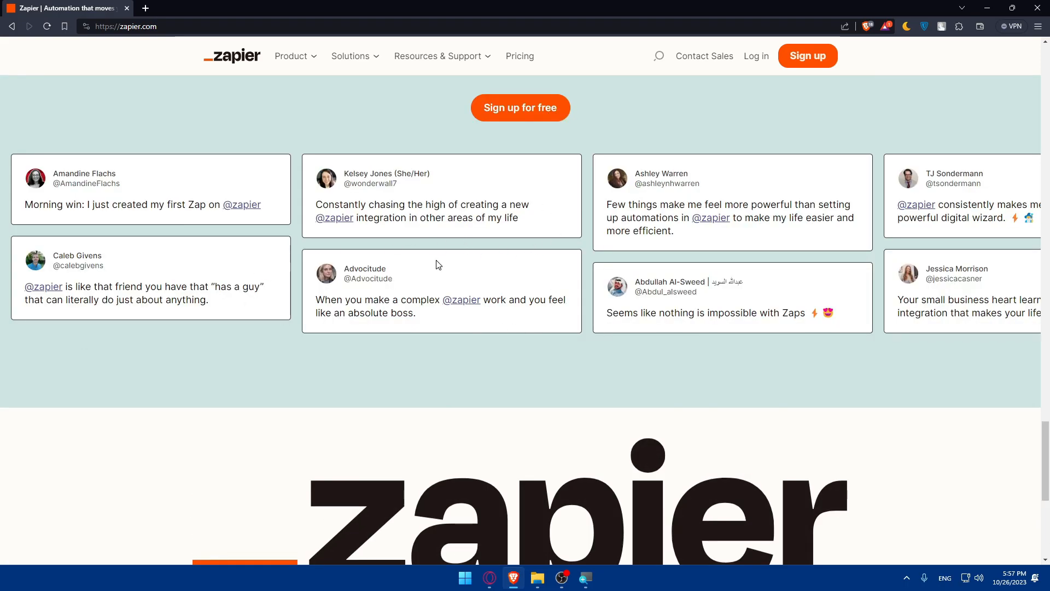
{"action": "scroll", "coordinate": [438, 265], "scroll_direction": "down", "scroll_amount": 6}
{"action": "scroll", "coordinate": [450, 262], "scroll_direction": "up", "scroll_amount": 20}
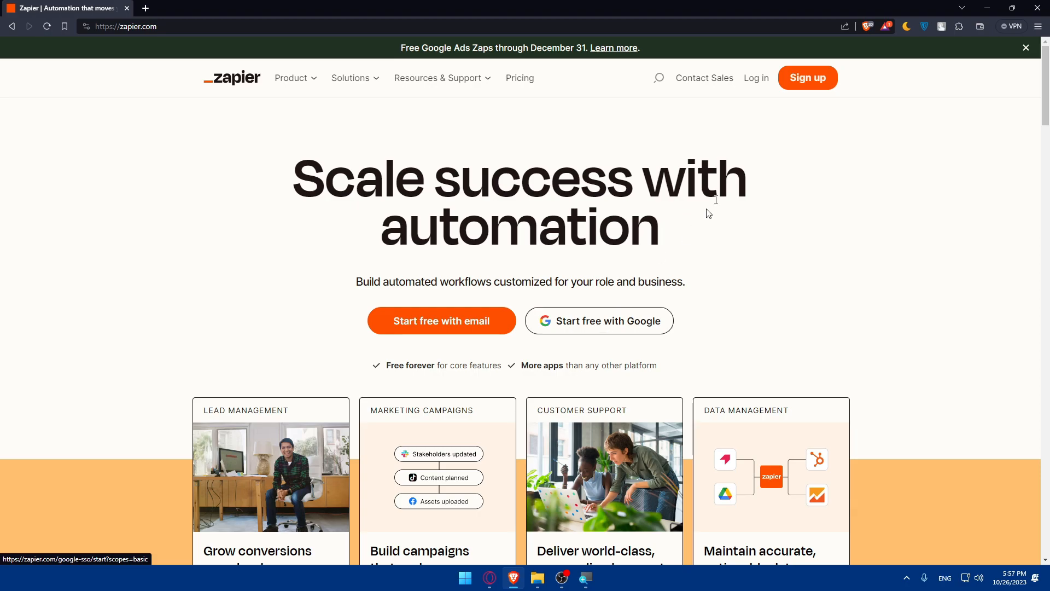
Step: Log in to Zapier by continuing with a Google account
{"action": "left_click", "coordinate": [756, 86]}
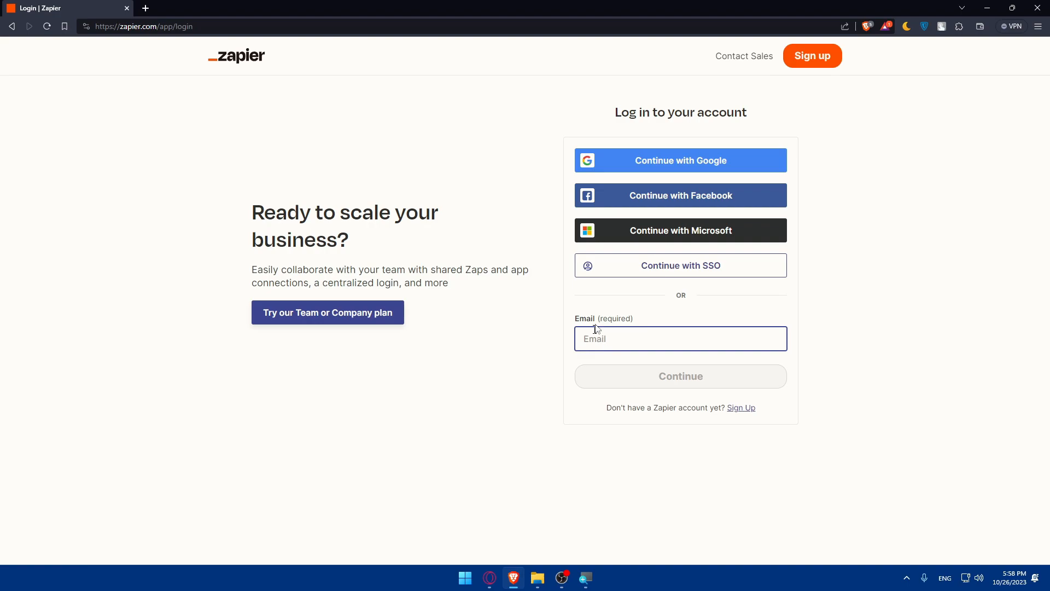
{"action": "left_click", "coordinate": [658, 162]}
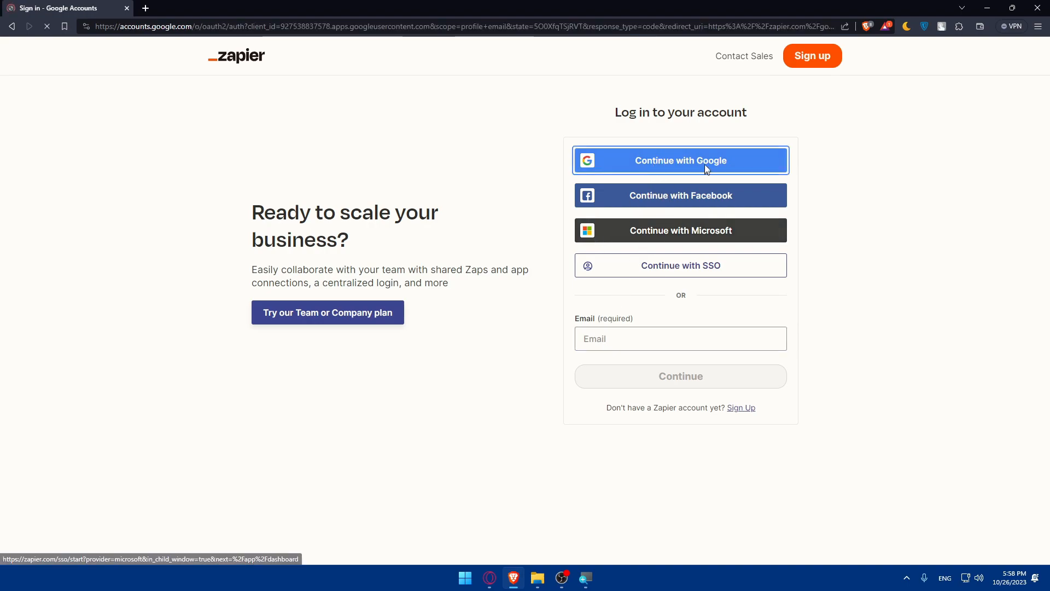
{"action": "left_click", "coordinate": [477, 287]}
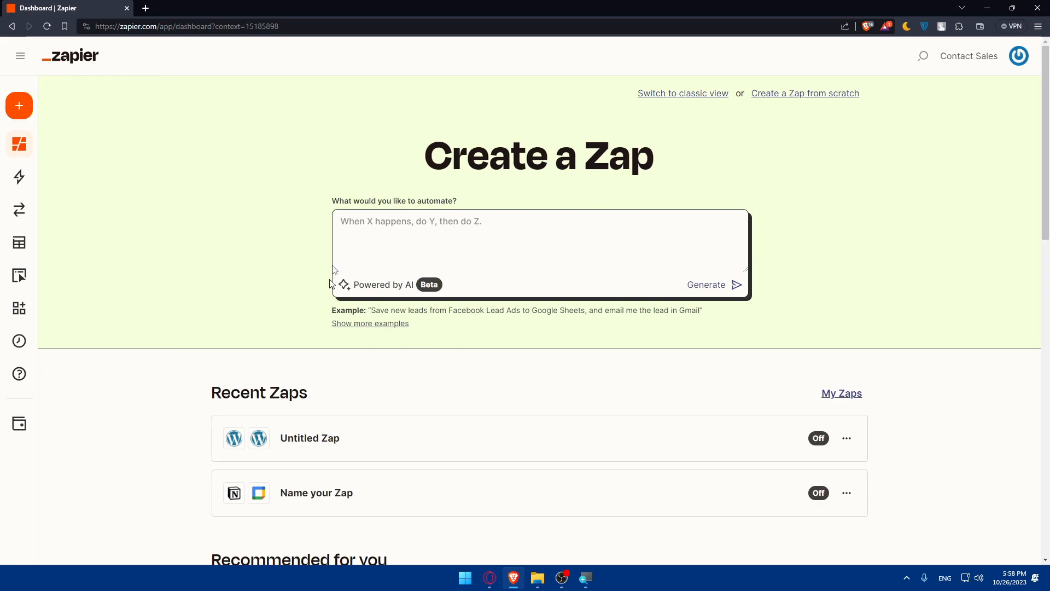
Step: Expand the navigation sidebar on the dashboard
{"action": "left_click", "coordinate": [19, 55]}
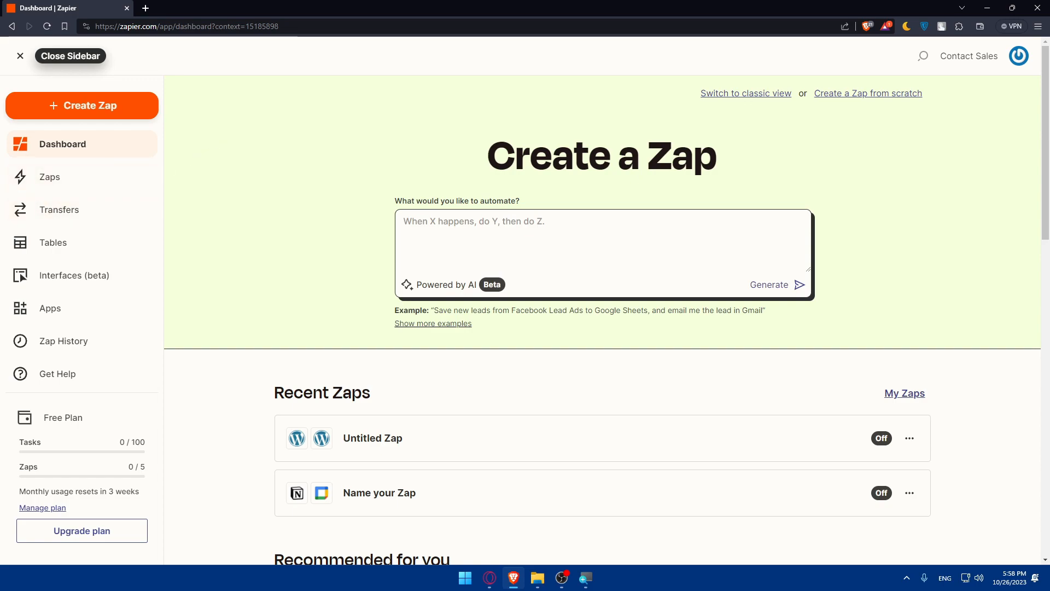
{"action": "key", "text": "alt+Tab"}
{"action": "key", "text": "alt+Tab"}
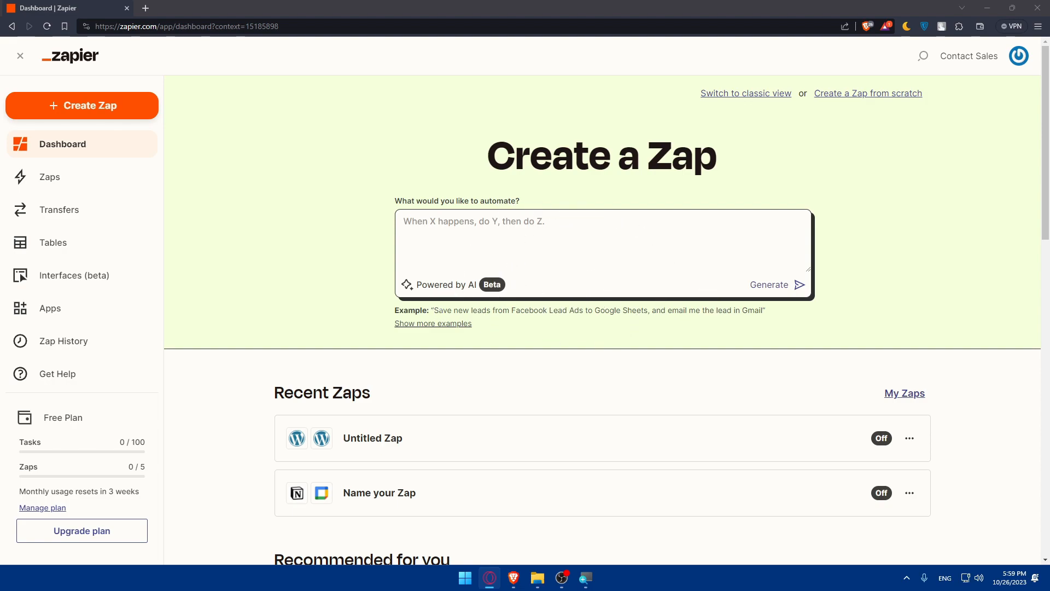
Step: Describe the automation as "connect Zapier to BotPress" and generate a Zap with AI, then review the suggested steps
{"action": "left_click_drag", "start_coordinate": [375, 313], "coordinate": [771, 315]}
{"action": "left_click", "coordinate": [801, 322]}
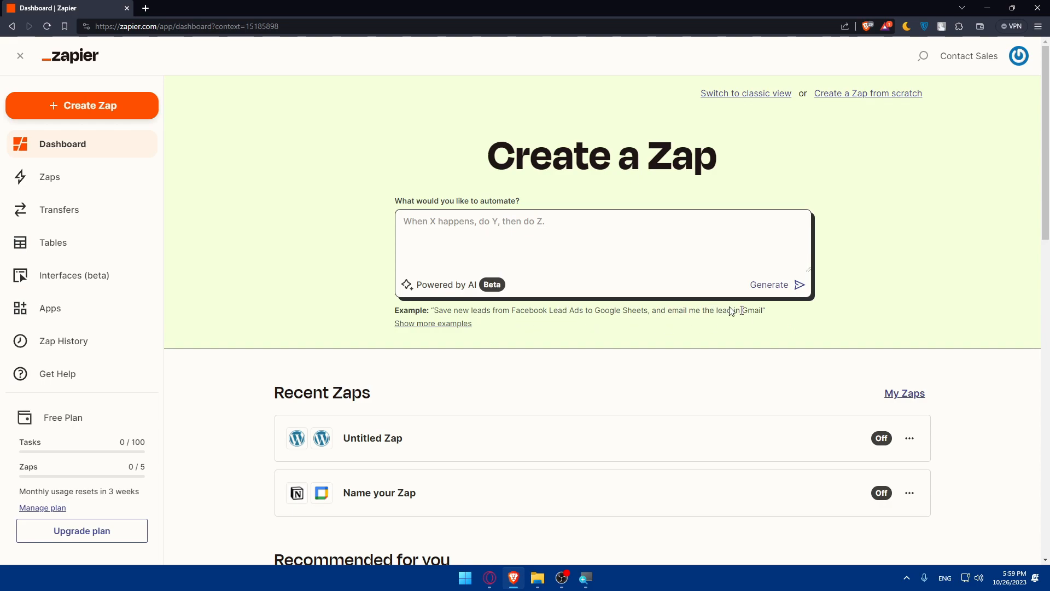
{"action": "left_click", "coordinate": [547, 241]}
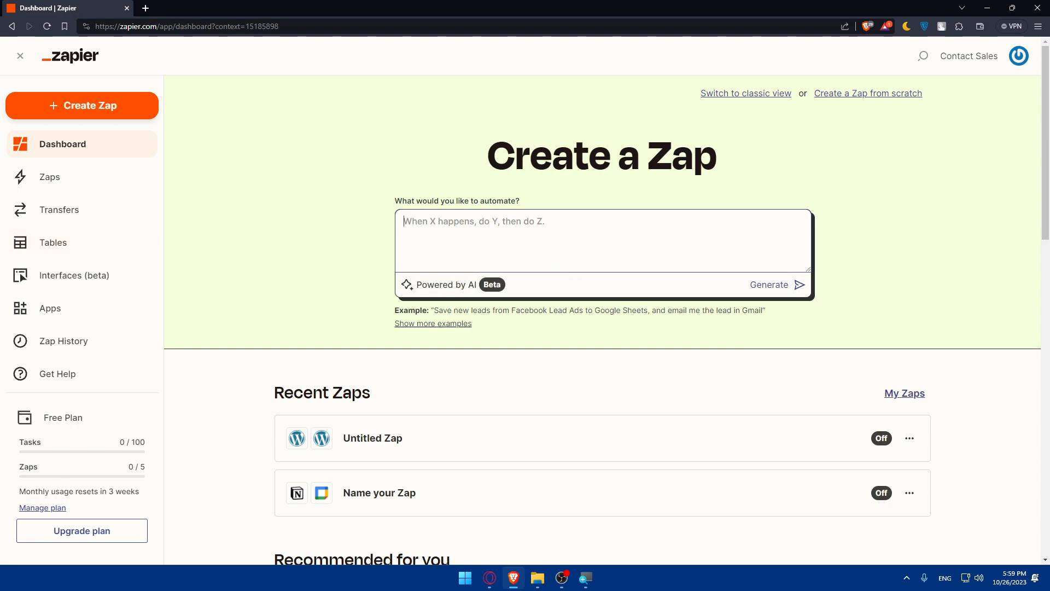
{"action": "type", "text": "conne"}
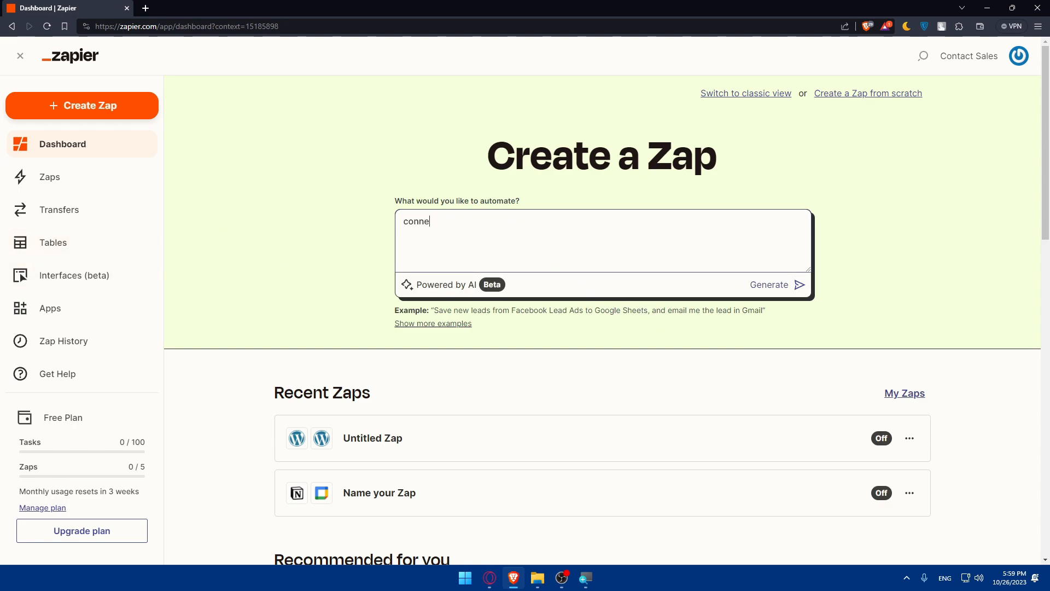
{"action": "type", "text": "ct zapier to BotPress"}
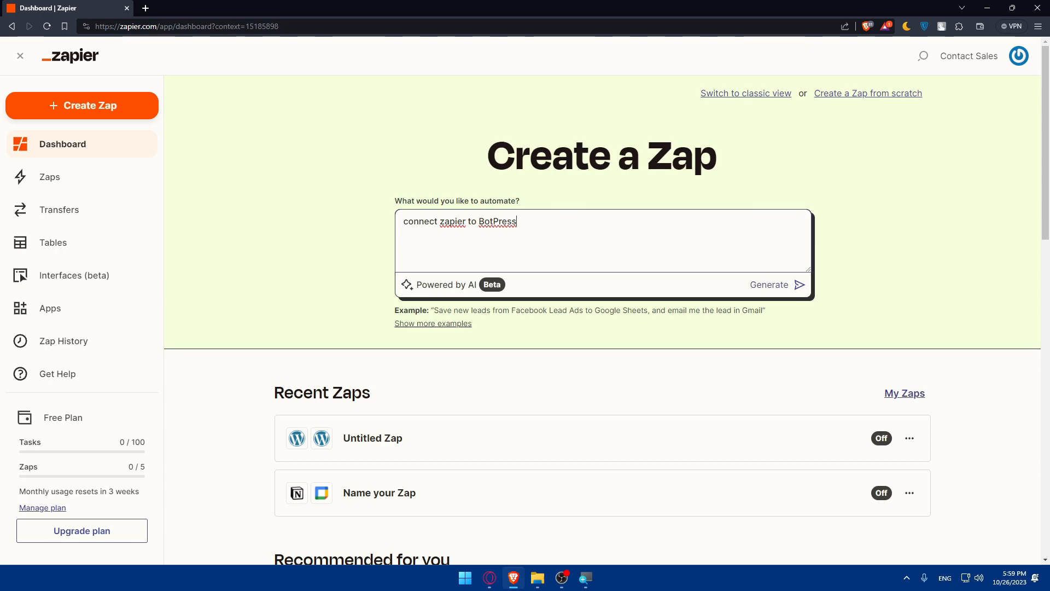
{"action": "key", "text": "BackSpace"}
{"action": "type", "text": "Z"}
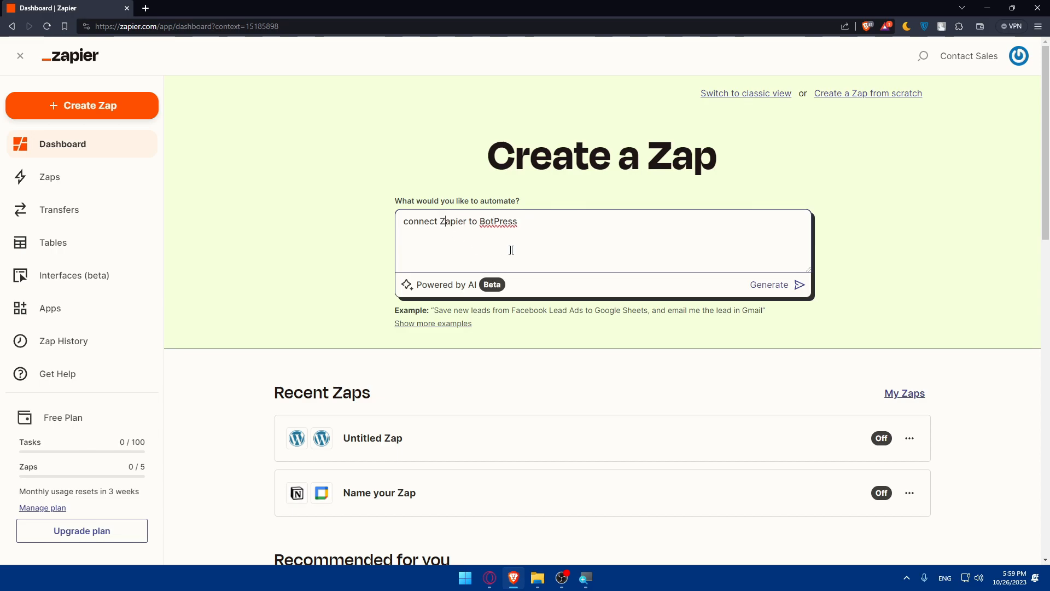
{"action": "left_click", "coordinate": [797, 285]}
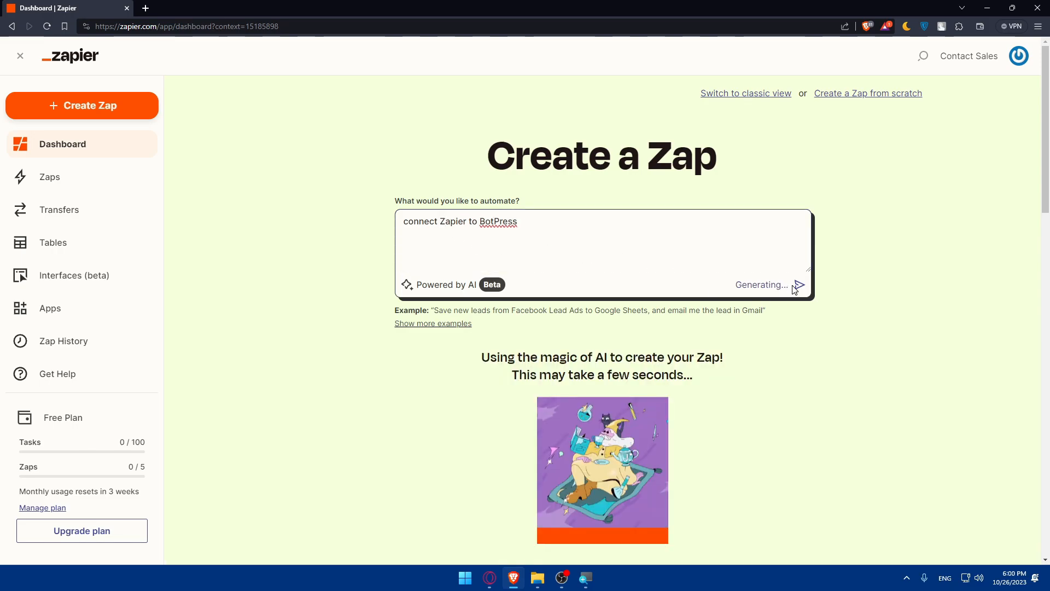
{"action": "scroll", "coordinate": [764, 278], "scroll_direction": "down", "scroll_amount": 2}
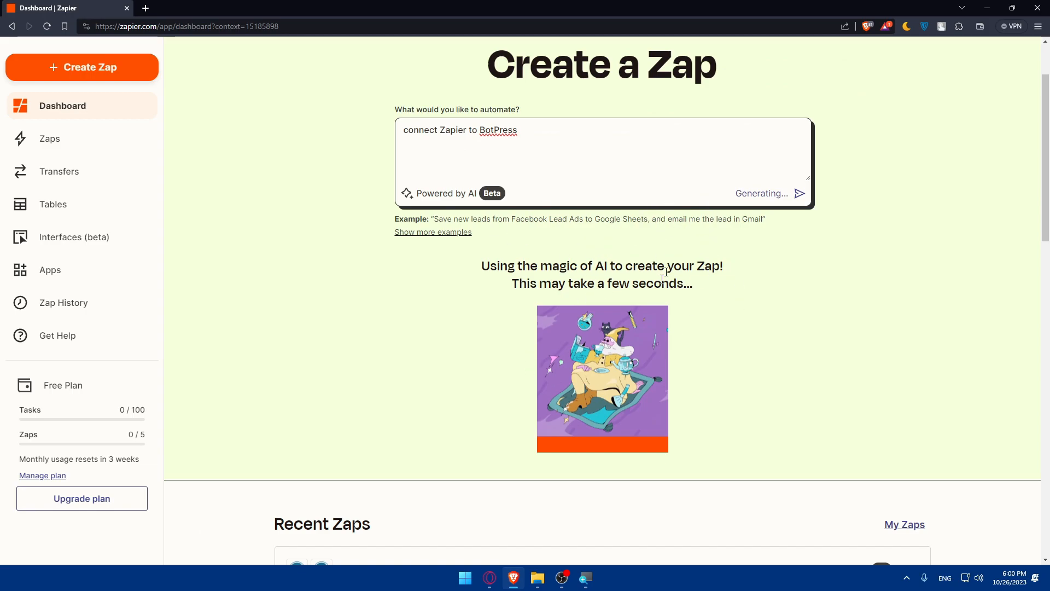
{"action": "scroll", "coordinate": [571, 299], "scroll_direction": "down", "scroll_amount": 2}
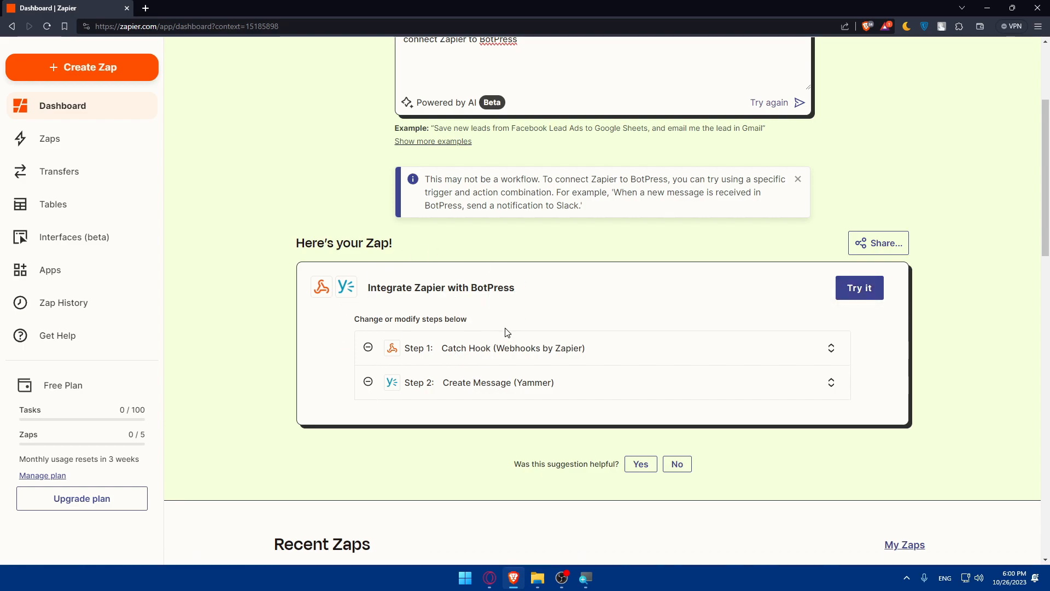
Step: Open the AI-suggested "Integrate Zapier with BotPress" Zap in the Zap editor
{"action": "scroll", "coordinate": [517, 328], "scroll_direction": "down", "scroll_amount": 3}
{"action": "scroll", "coordinate": [526, 324], "scroll_direction": "down", "scroll_amount": 5}
{"action": "scroll", "coordinate": [525, 324], "scroll_direction": "up", "scroll_amount": 8}
{"action": "scroll", "coordinate": [482, 350], "scroll_direction": "up", "scroll_amount": 2}
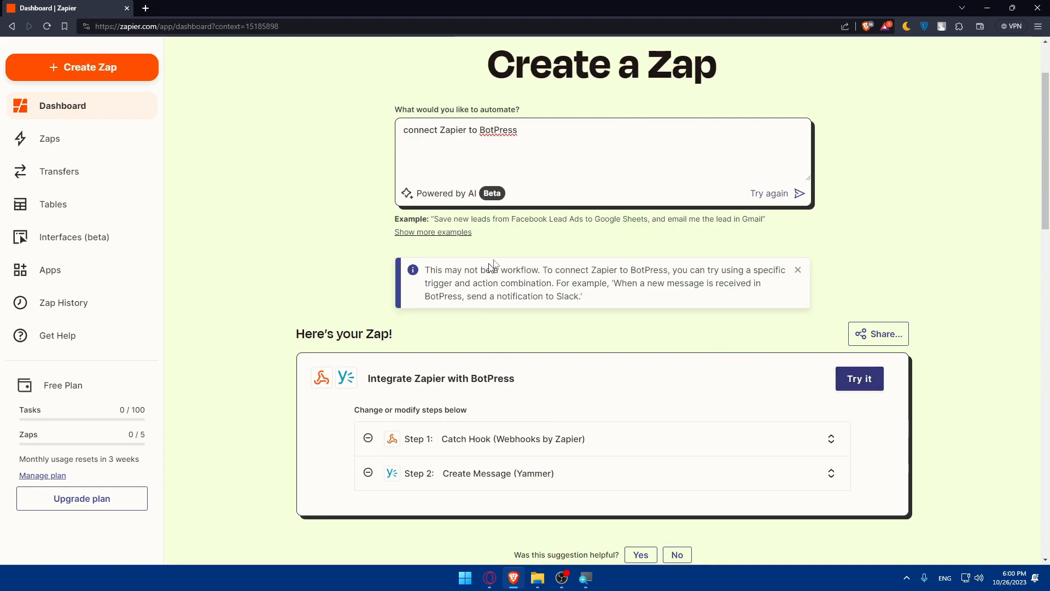
{"action": "left_click", "coordinate": [851, 379]}
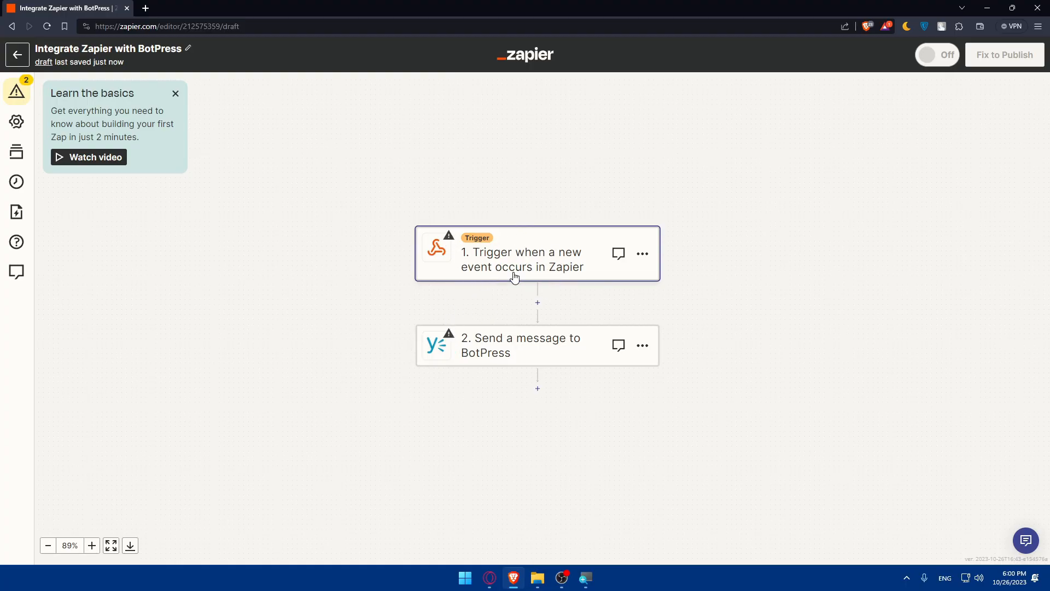
{"action": "scroll", "coordinate": [515, 278], "scroll_direction": "down", "scroll_amount": 3}
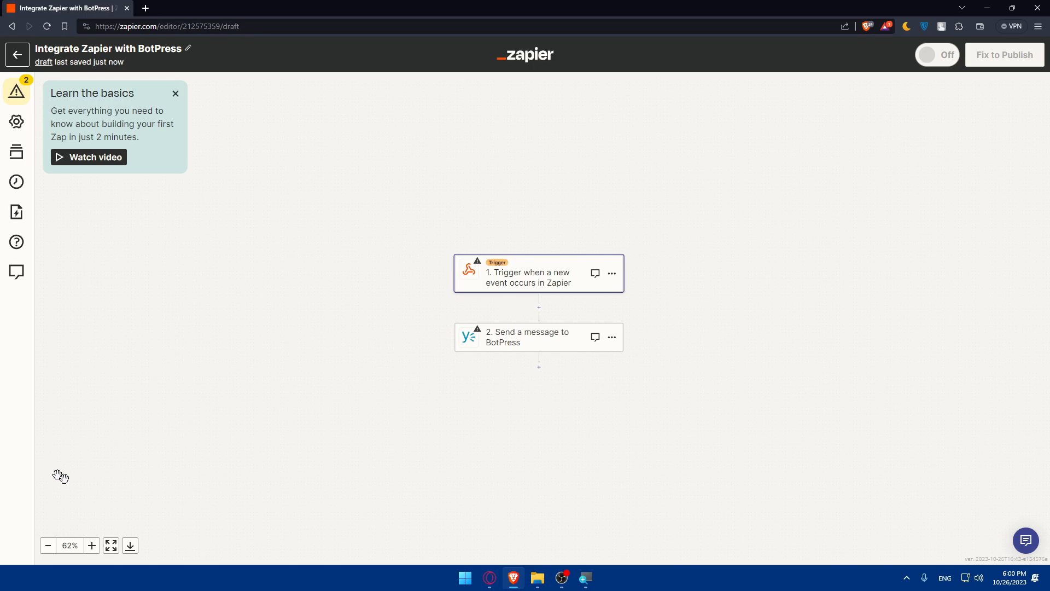
{"action": "left_click", "coordinate": [92, 546]}
{"action": "left_click", "coordinate": [92, 545]}
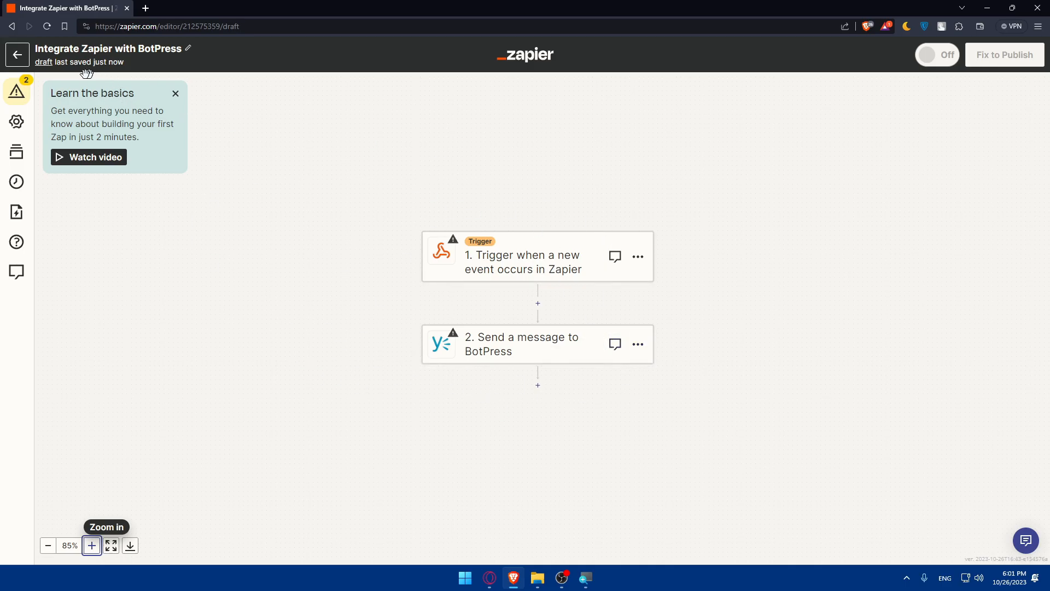
Step: Return to the dashboard and start creating a new blank Zap
{"action": "left_click", "coordinate": [27, 62]}
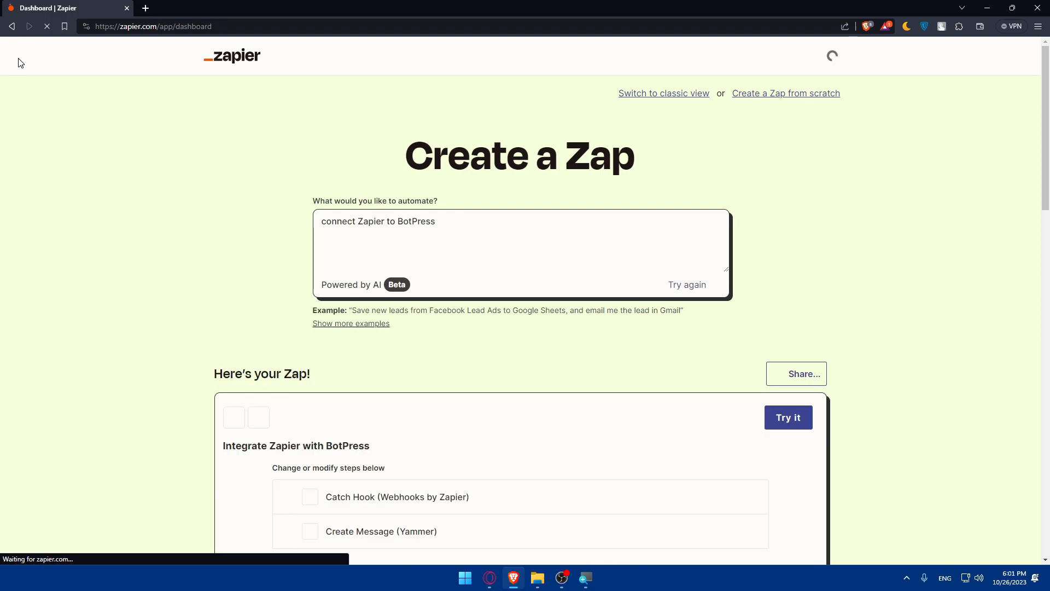
{"action": "left_click", "coordinate": [20, 60]}
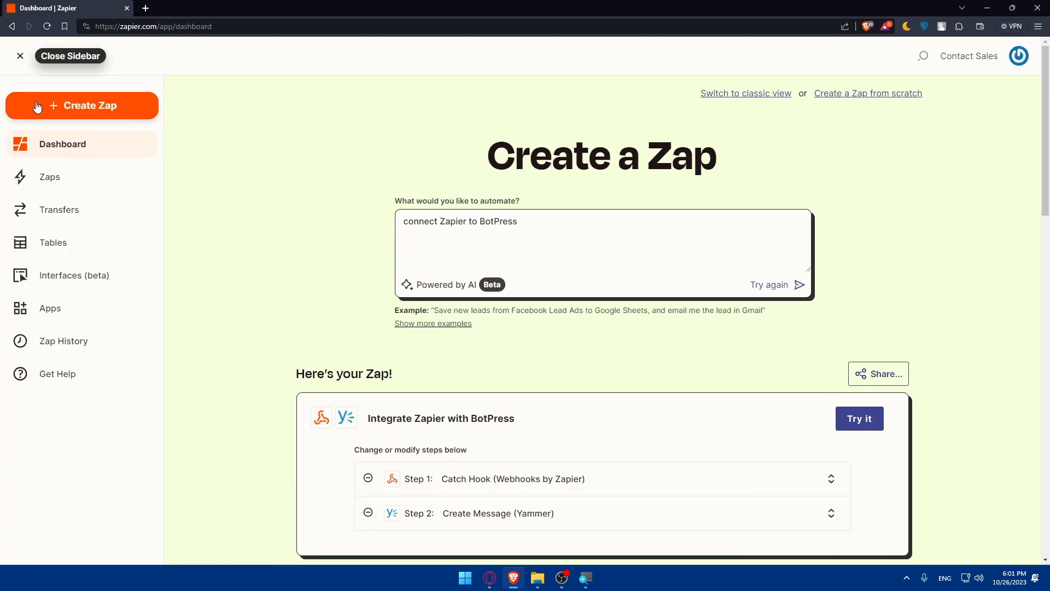
{"action": "left_click", "coordinate": [37, 107]}
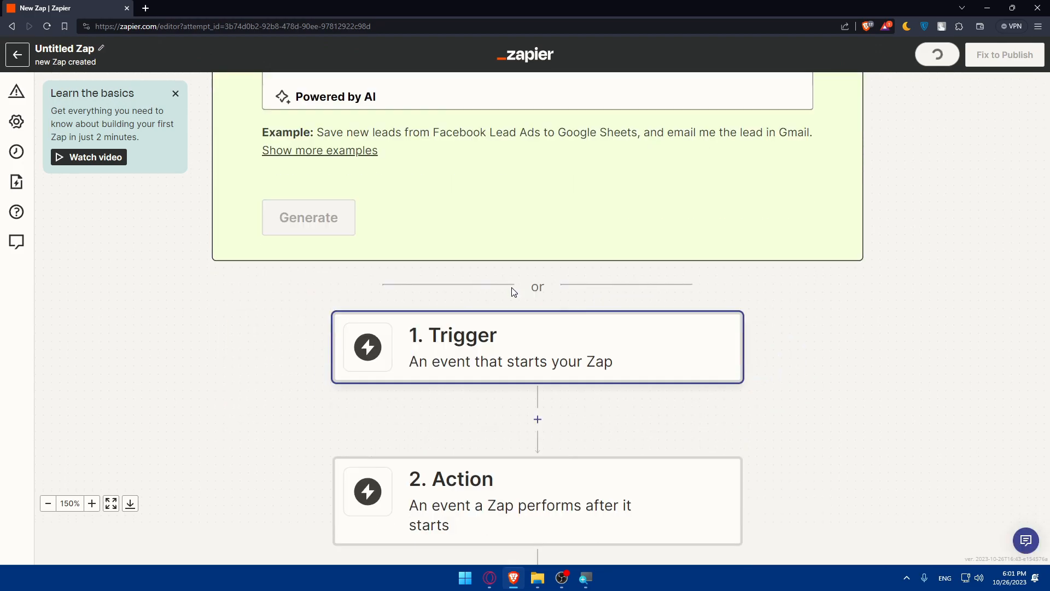
Step: Search the trigger apps for botpress, then close the trigger picker
{"action": "left_click", "coordinate": [476, 291]}
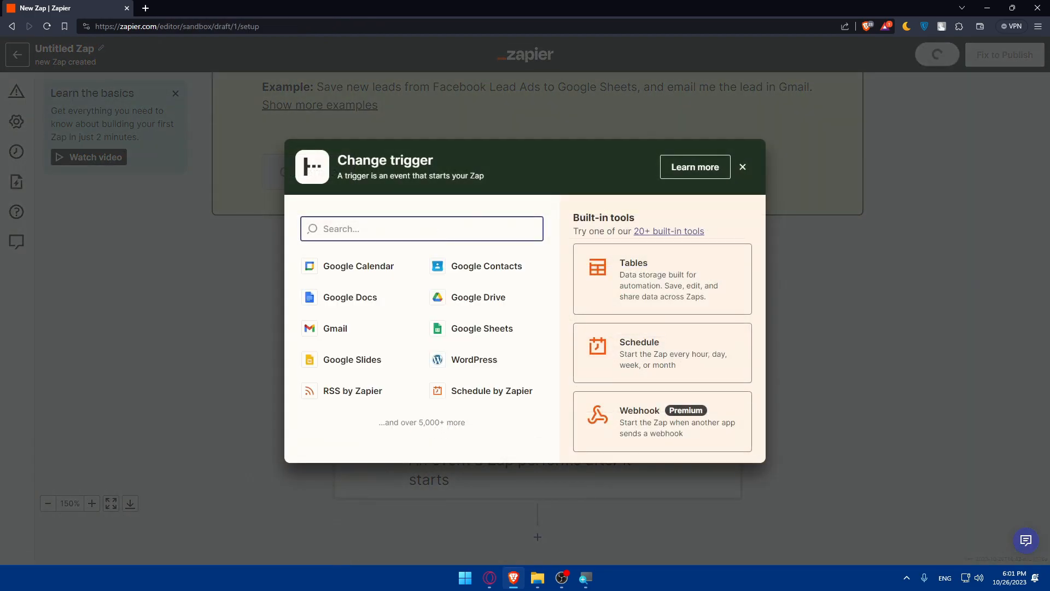
{"action": "type", "text": "botpress"}
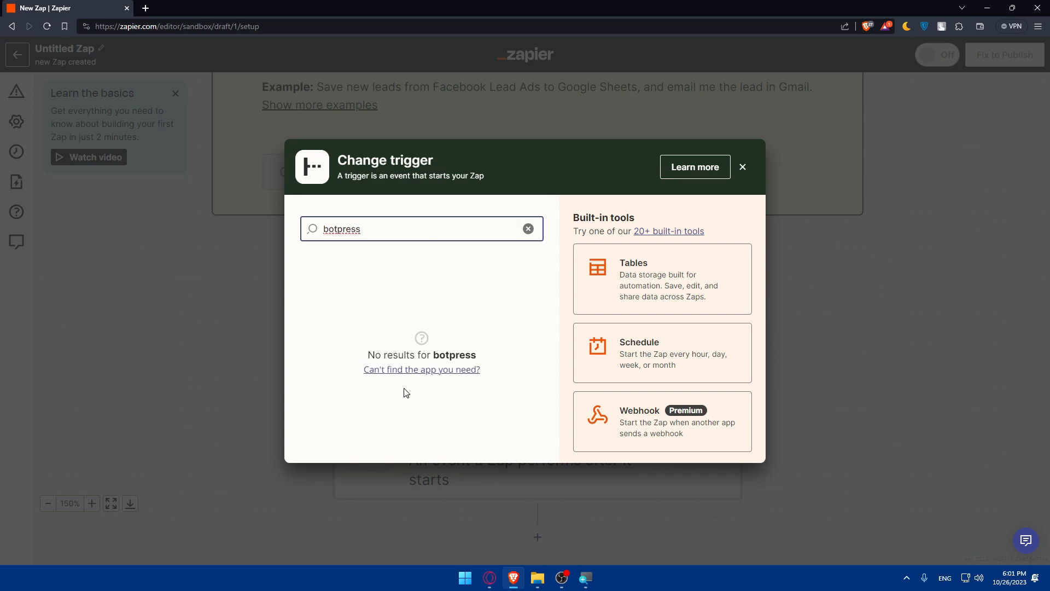
{"action": "type", "text": "-"}
{"action": "key", "text": "BackSpace"}
{"action": "key", "text": "BackSpace"}
{"action": "key", "text": "BackSpace"}
{"action": "key", "text": "BackSpace"}
{"action": "key", "text": "BackSpace"}
{"action": "key", "text": "BackSpace"}
{"action": "key", "text": "BackSpace"}
{"action": "key", "text": "BackSpace"}
{"action": "key", "text": "BackSpace"}
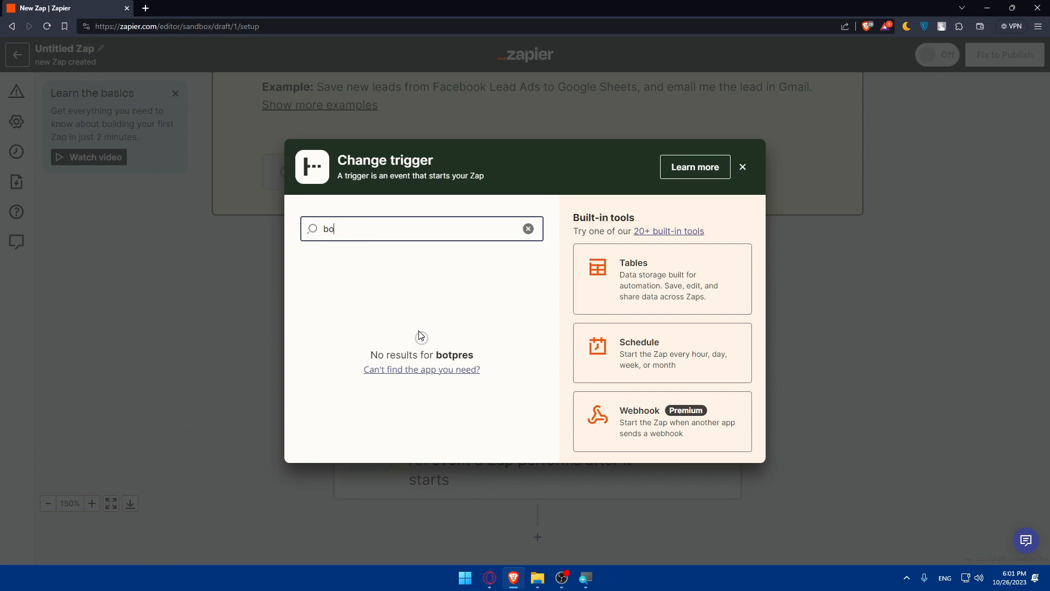
{"action": "left_click", "coordinate": [374, 207]}
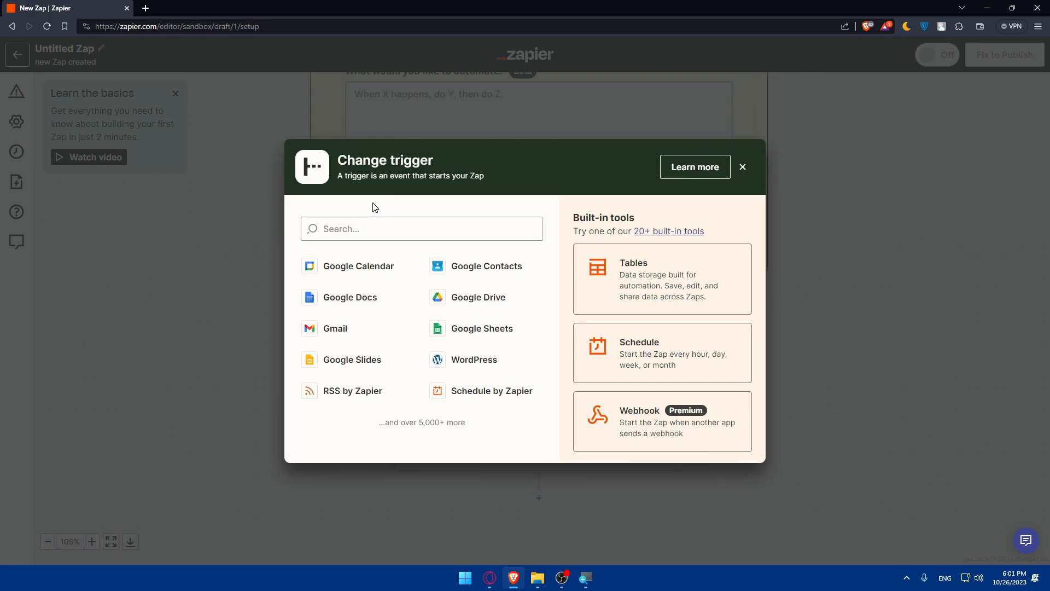
{"action": "left_click", "coordinate": [811, 162]}
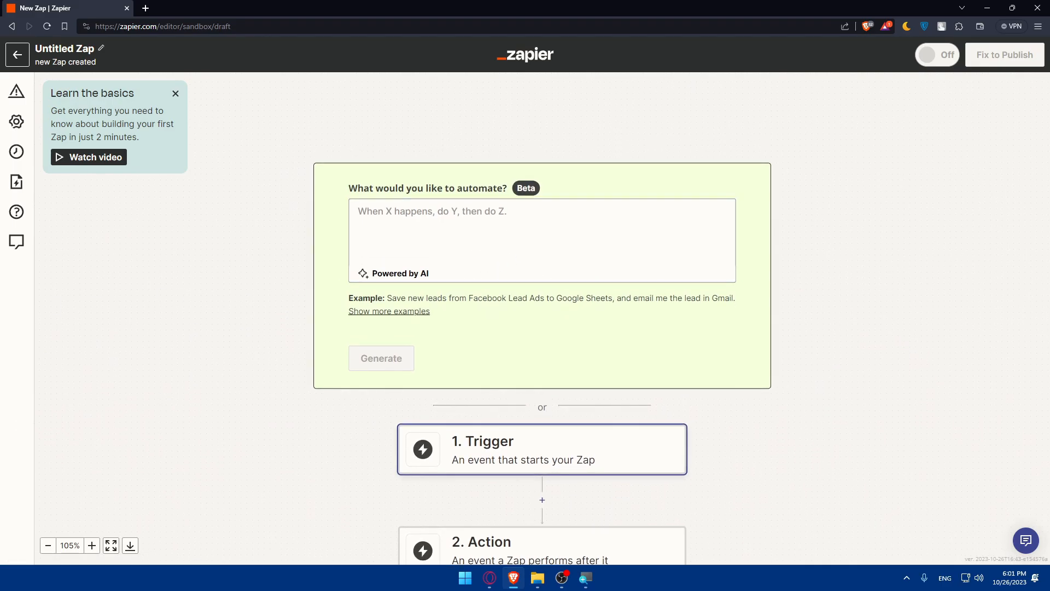
Step: Leave the blank Zap and reopen the "Integrate Zapier with BotPress" Zap from the Zaps list
{"action": "scroll", "coordinate": [478, 422], "scroll_direction": "down", "scroll_amount": 1}
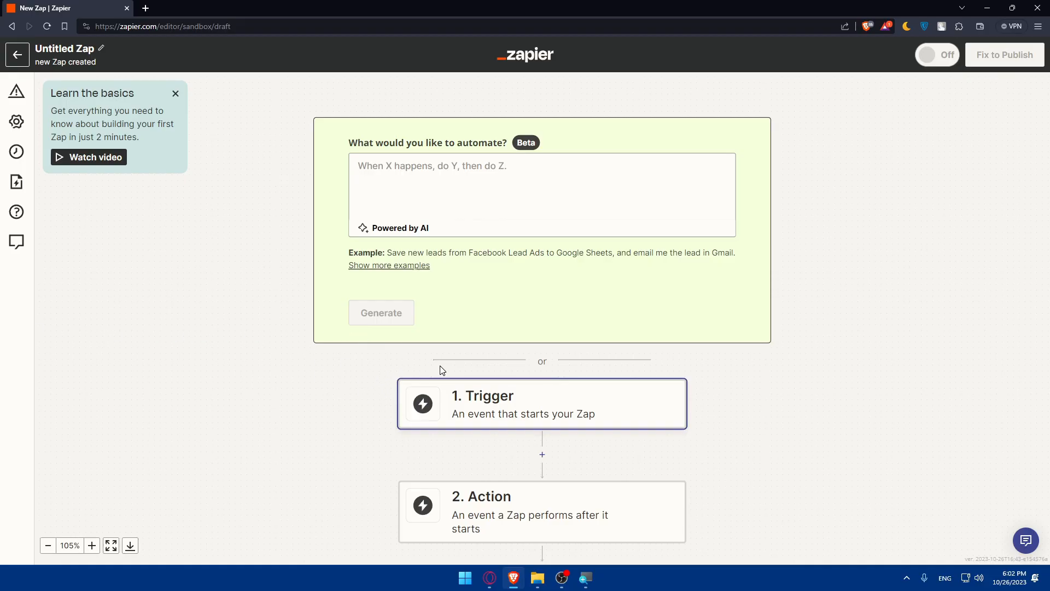
{"action": "scroll", "coordinate": [368, 410], "scroll_direction": "down", "scroll_amount": 2}
{"action": "scroll", "coordinate": [347, 399], "scroll_direction": "up", "scroll_amount": 4}
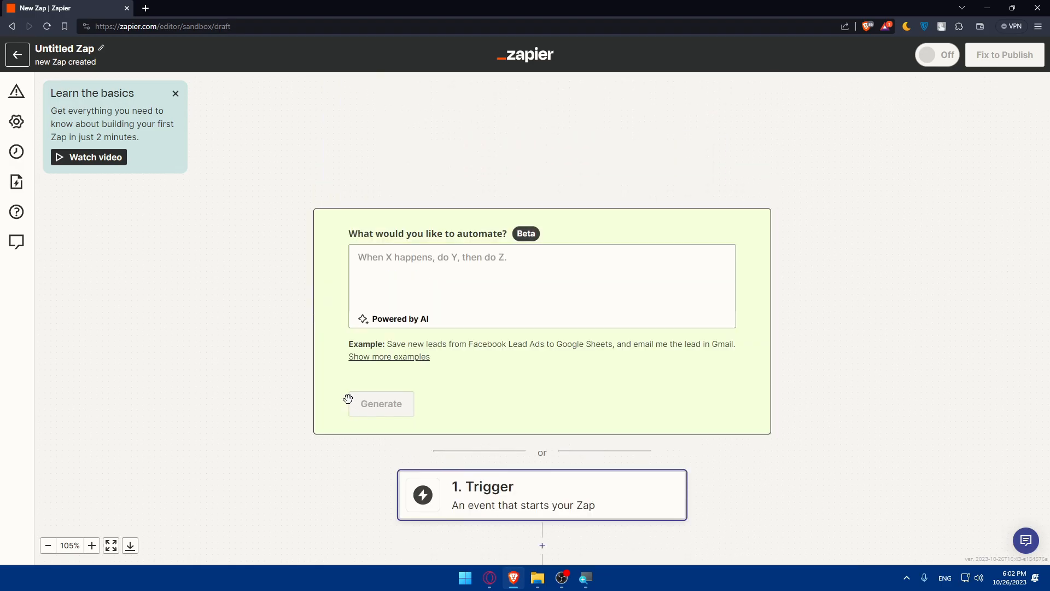
{"action": "scroll", "coordinate": [407, 433], "scroll_direction": "down", "scroll_amount": 6}
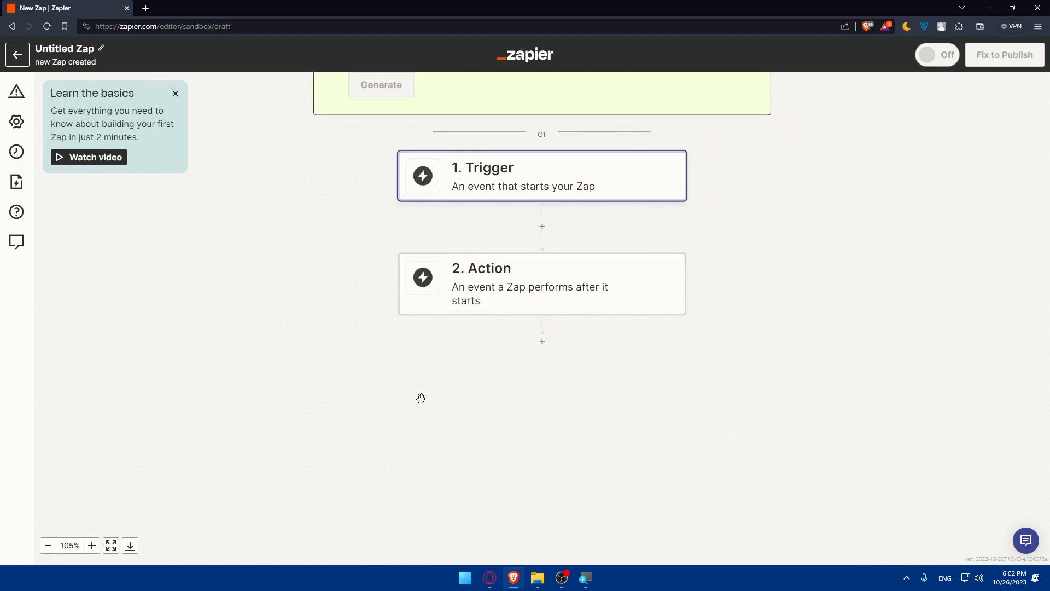
{"action": "scroll", "coordinate": [421, 398], "scroll_direction": "down", "scroll_amount": 2}
{"action": "scroll", "coordinate": [420, 398], "scroll_direction": "down", "scroll_amount": 2}
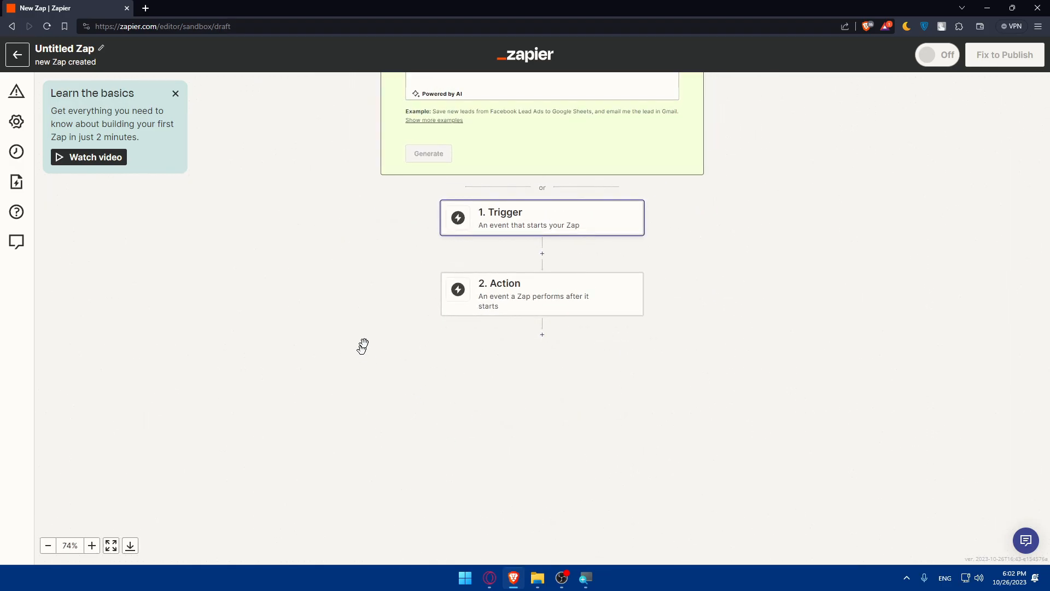
{"action": "left_click", "coordinate": [17, 55]}
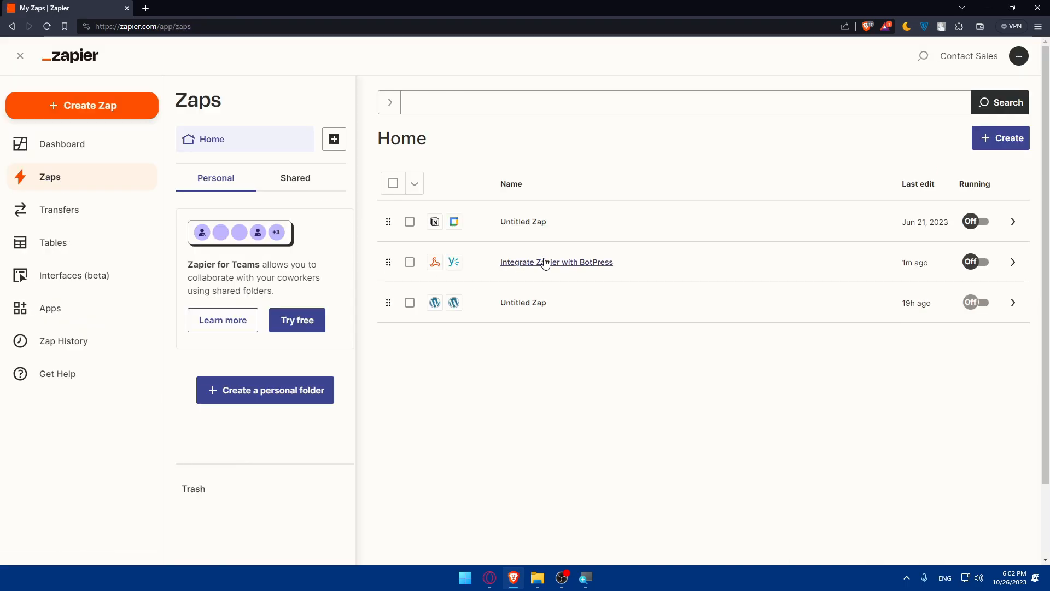
{"action": "left_click", "coordinate": [533, 271]}
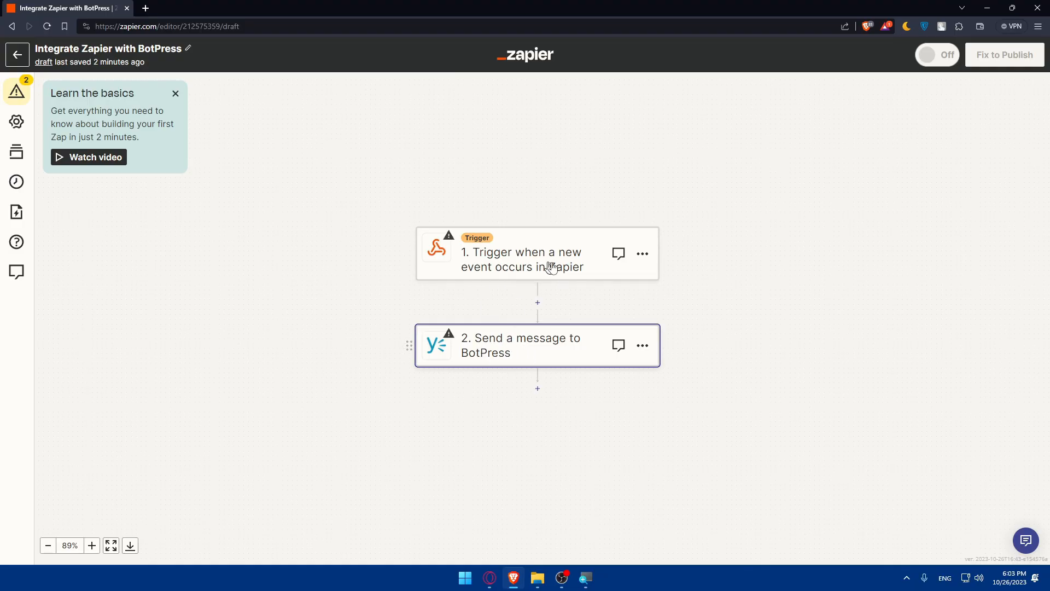
Step: Review the trigger step's app, event, trigger and test sections, then open the BotPress message action step
{"action": "left_click", "coordinate": [524, 270]}
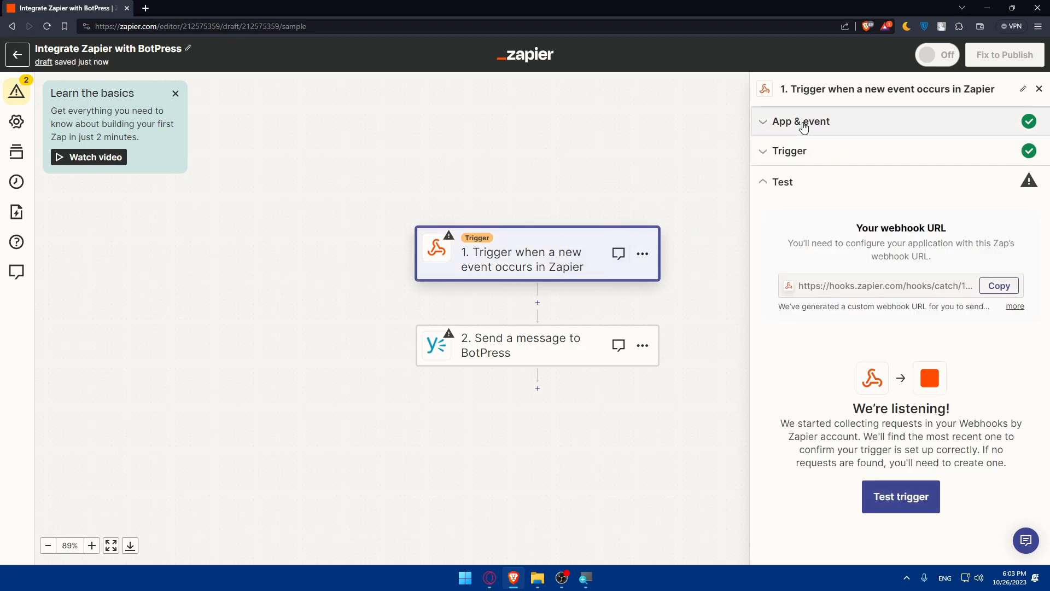
{"action": "left_click", "coordinate": [780, 121]}
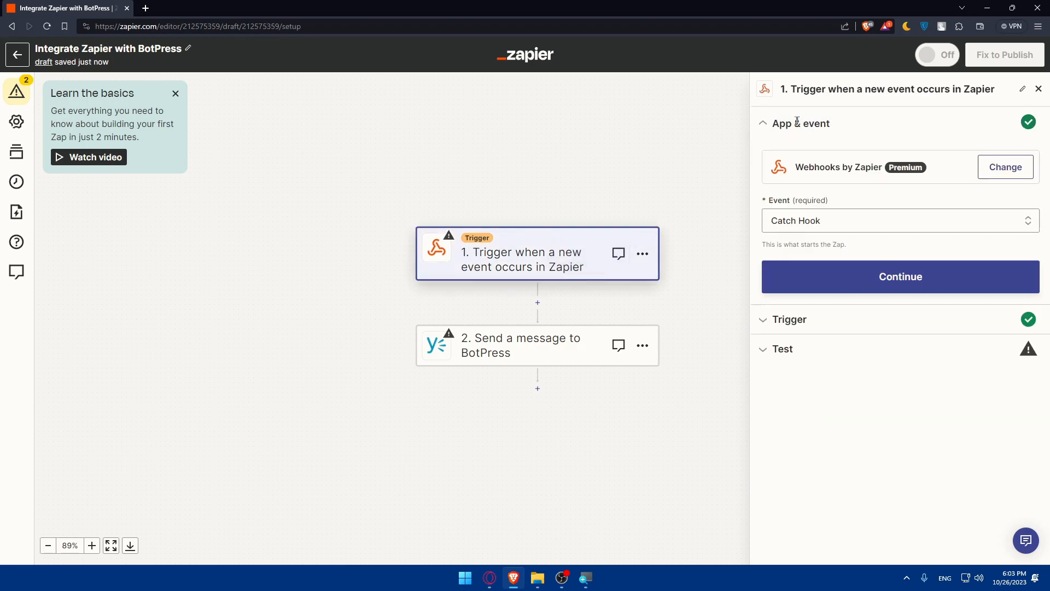
{"action": "double_click", "coordinate": [763, 125]}
{"action": "left_click", "coordinate": [789, 319]}
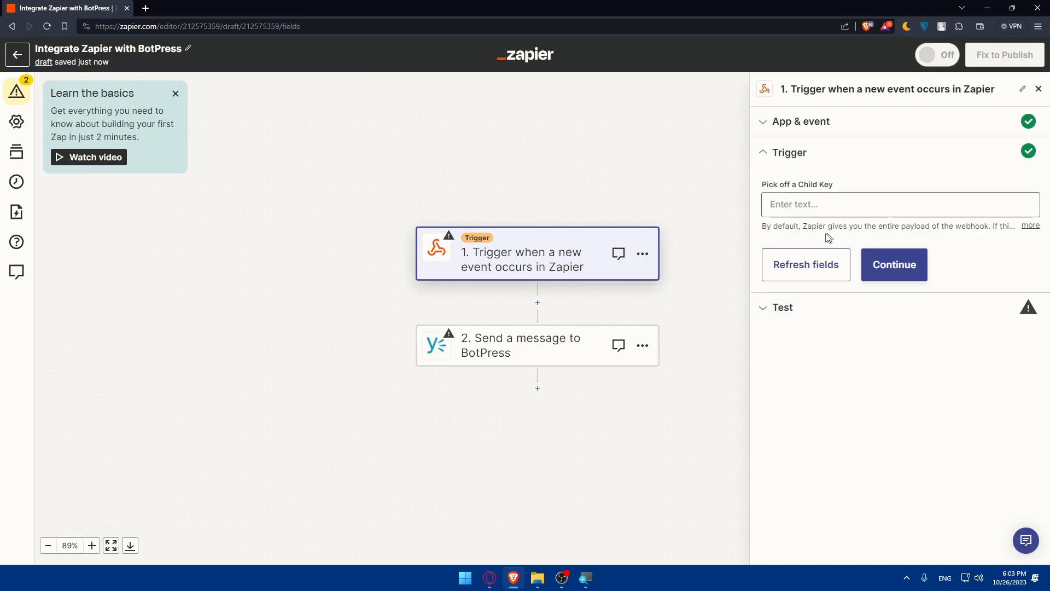
{"action": "left_click", "coordinate": [793, 306]}
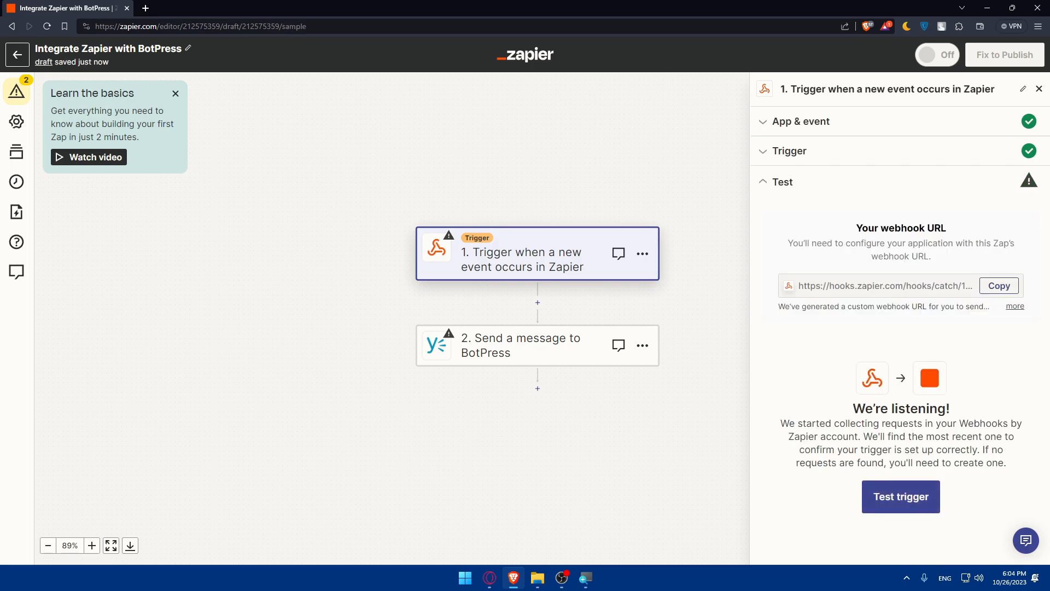
{"action": "left_click", "coordinate": [511, 352]}
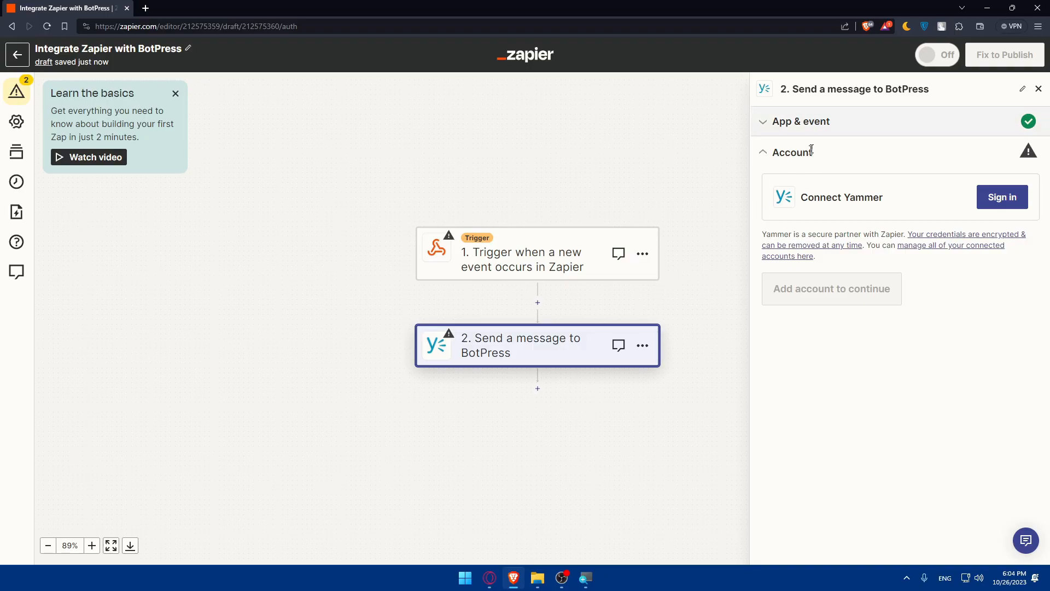